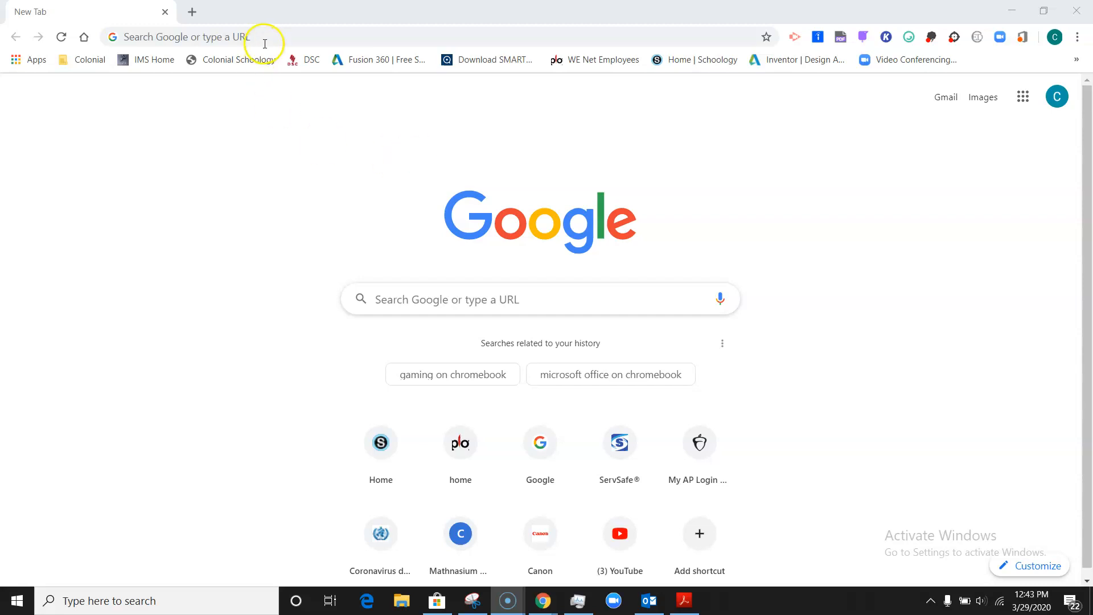
Step: Search Google for 'zoom' and open the zoom.us result 'Zoom: Video Conferencing…'
left_click(229, 37)
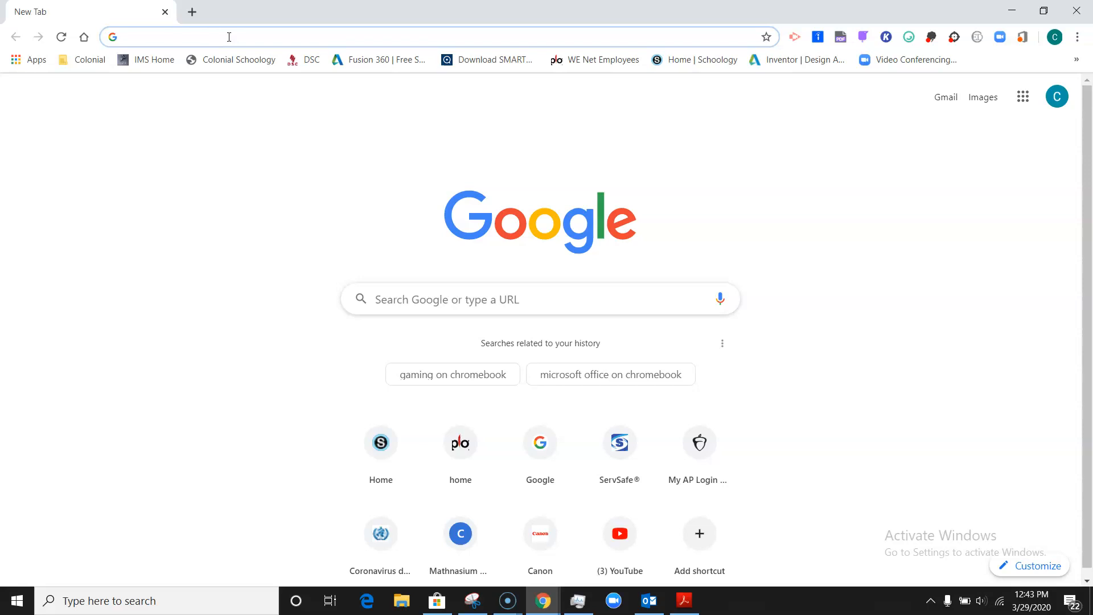
type("zoom")
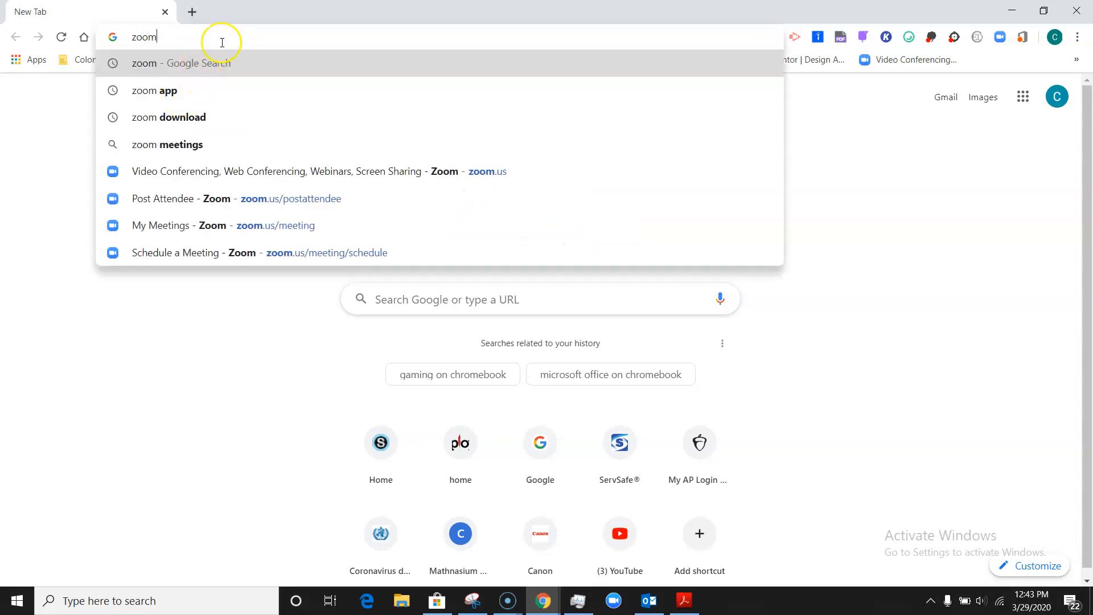
key("Return")
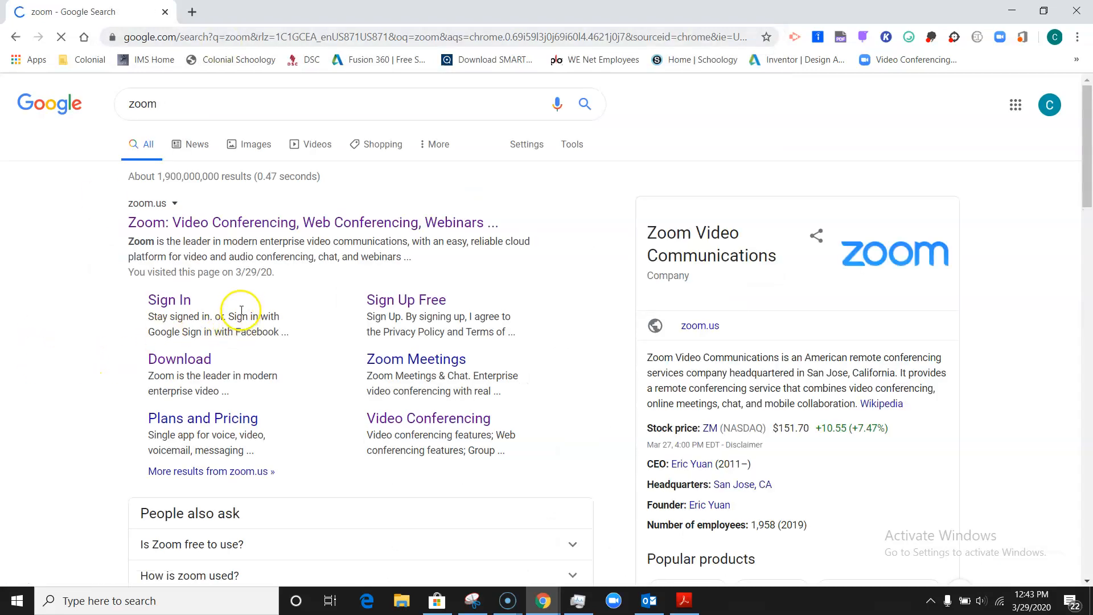
left_click(255, 227)
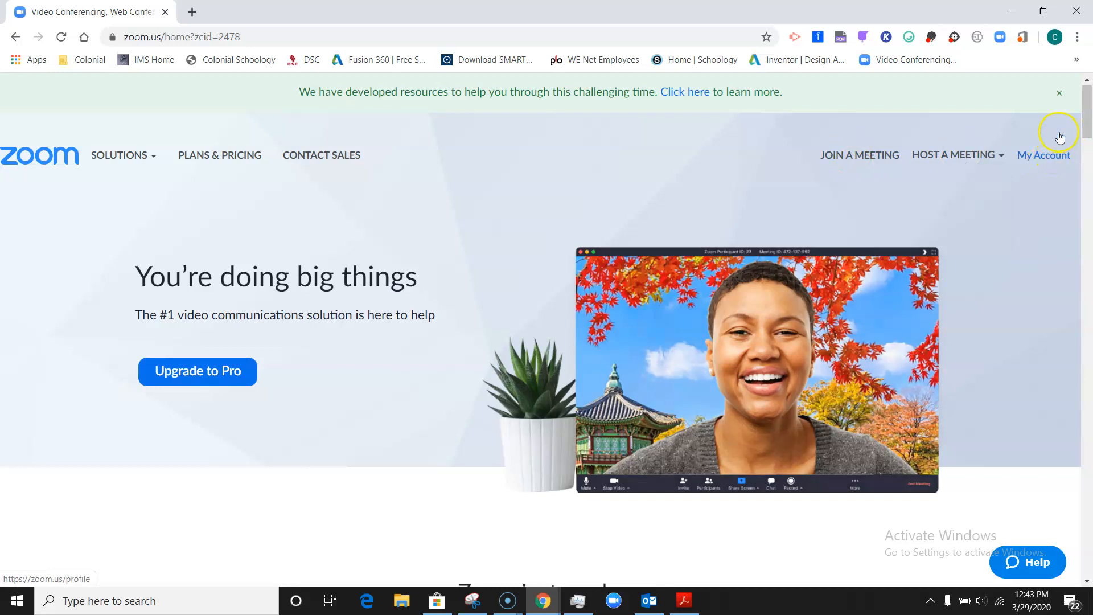
Step: Close the green resources banner and go to My Account's My Profile page
left_click(1059, 92)
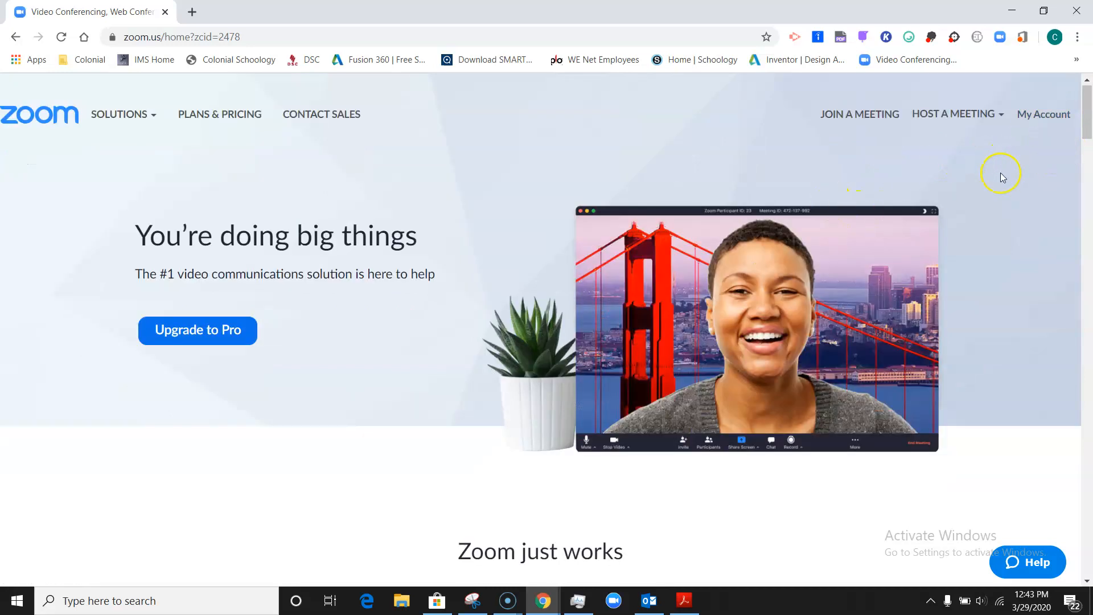
scroll(1003, 177, "down", 3)
scroll(1002, 177, "up", 2)
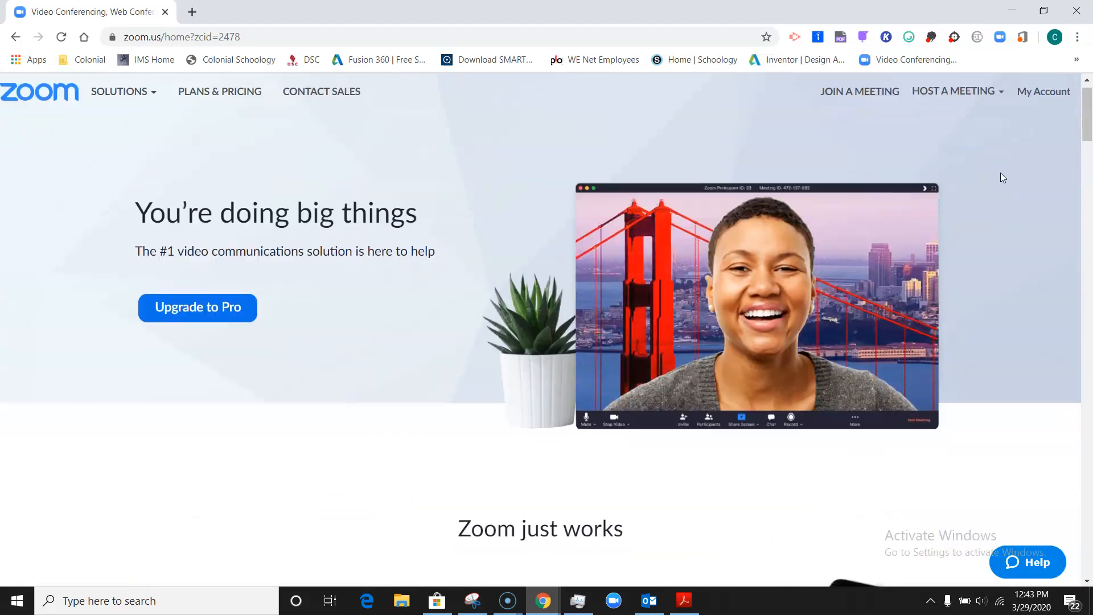
scroll(1003, 177, "up", 1)
mouse_move(892, 146)
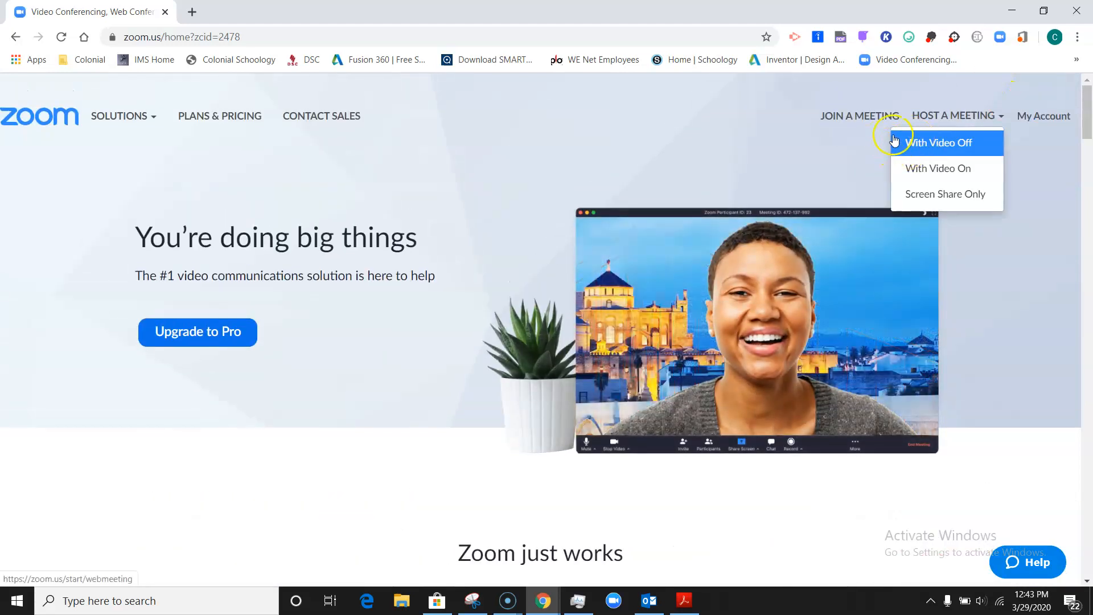
left_click(1067, 122)
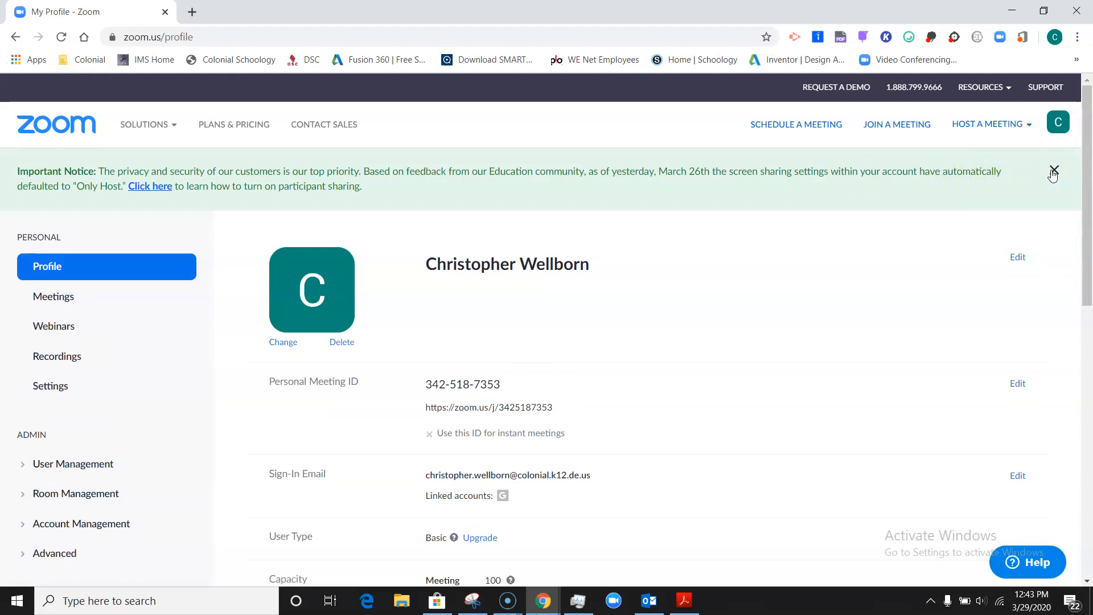
Step: Sign out from the avatar menu, close the banner, and reach the Zoom Sign In page
left_click(1054, 171)
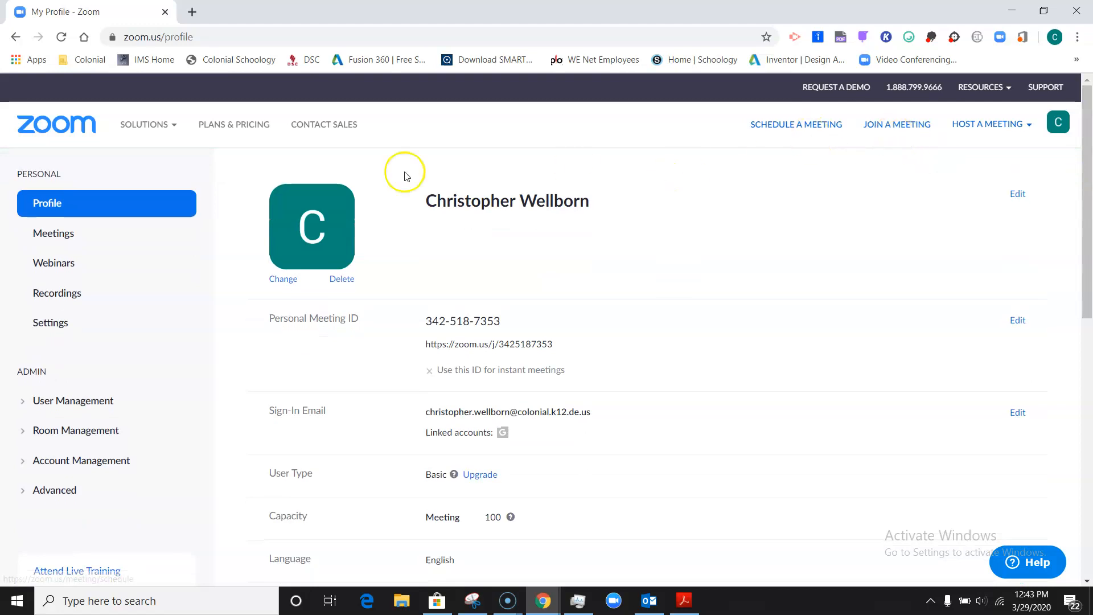
left_click(1062, 119)
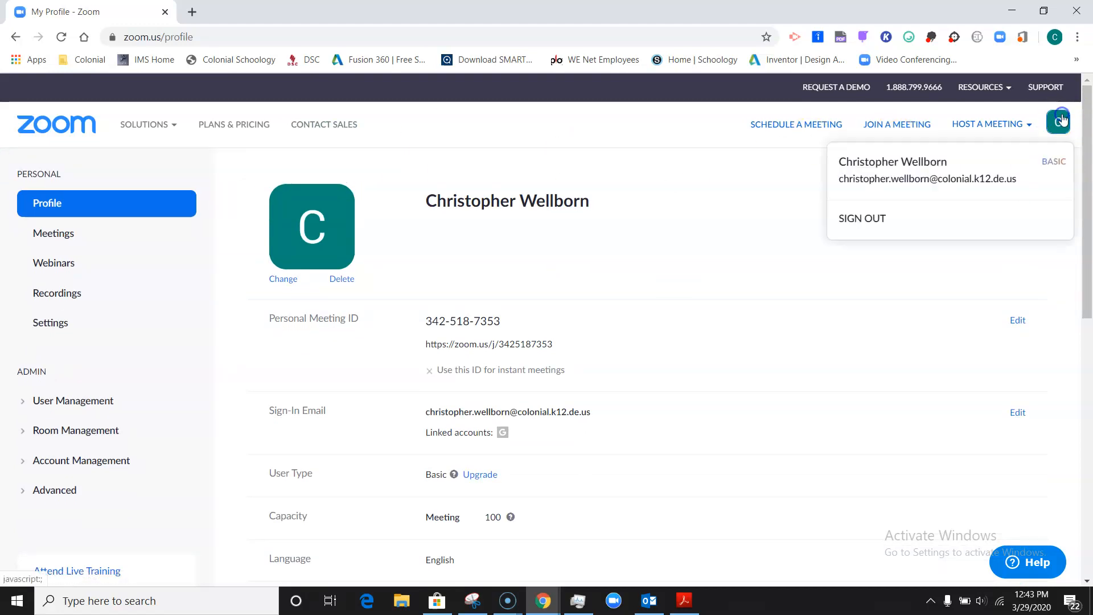
left_click(868, 233)
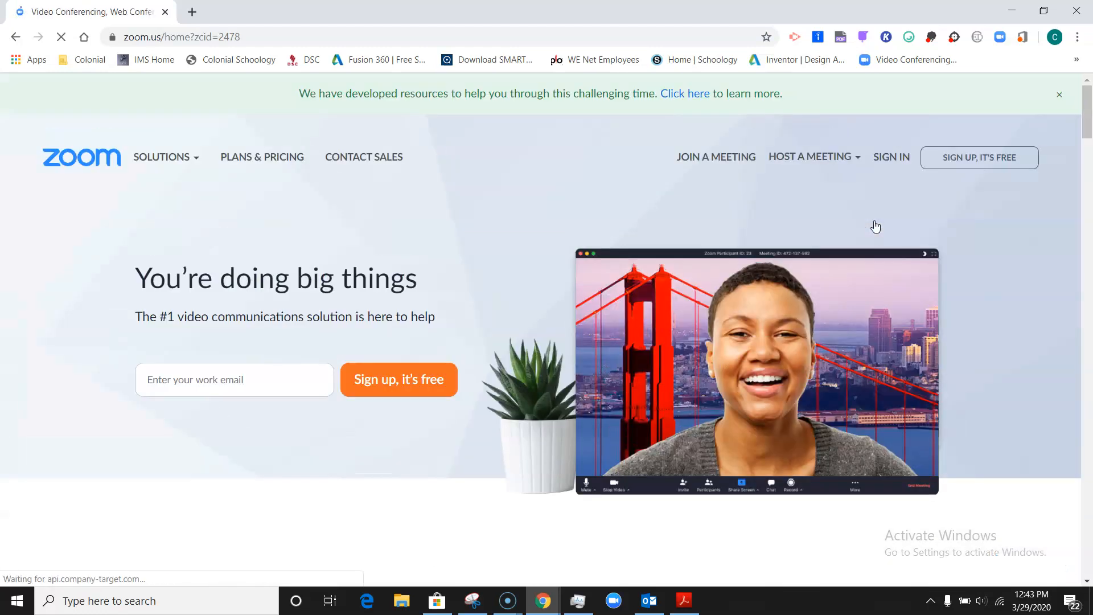
left_click(1058, 96)
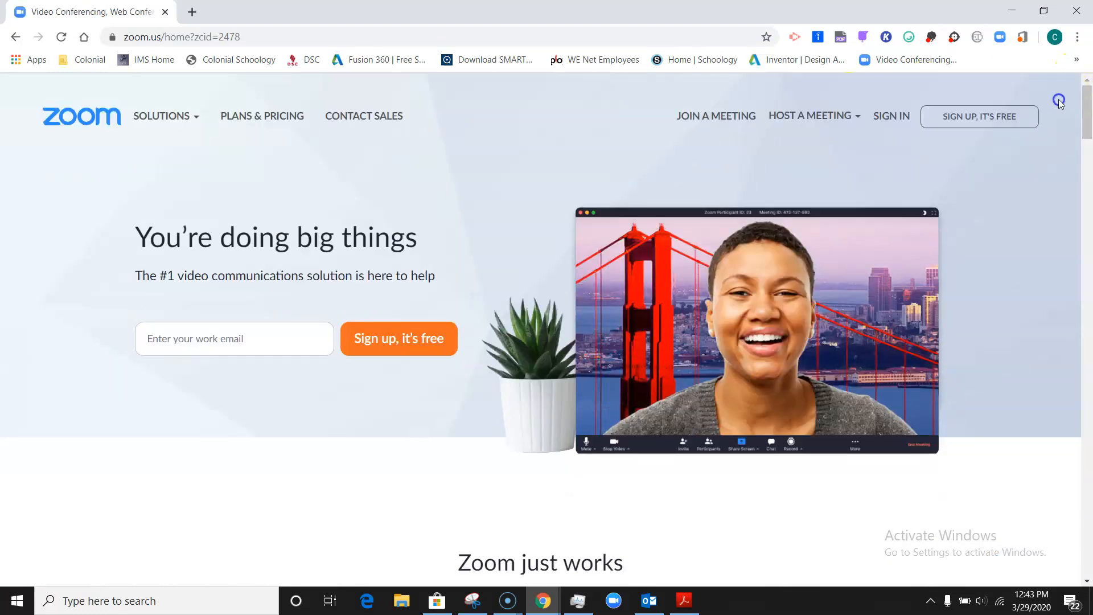
left_click(890, 120)
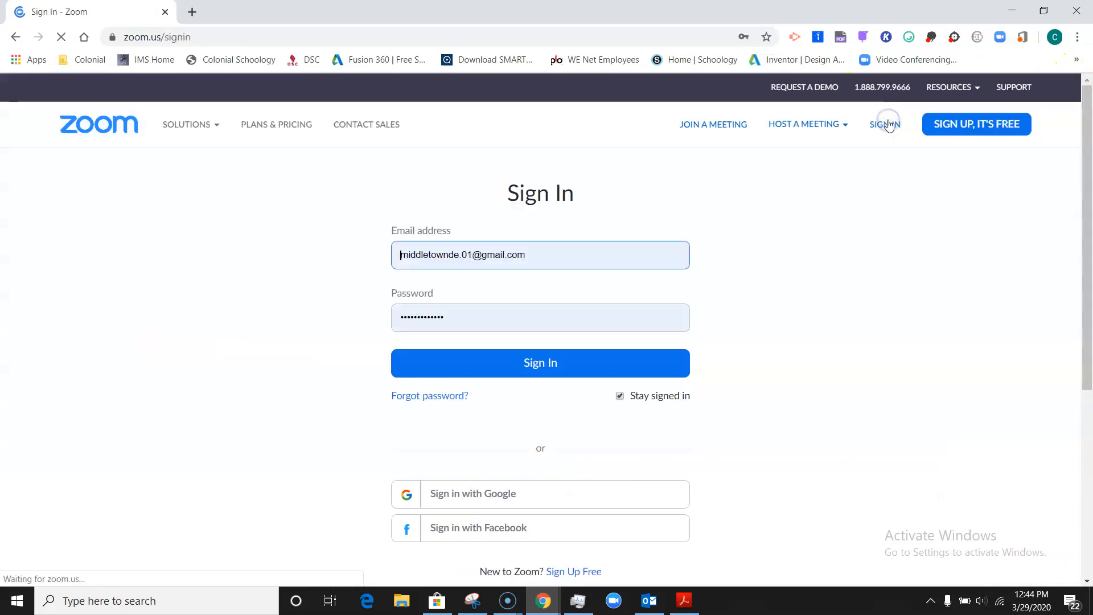
scroll(751, 359, "down", 2)
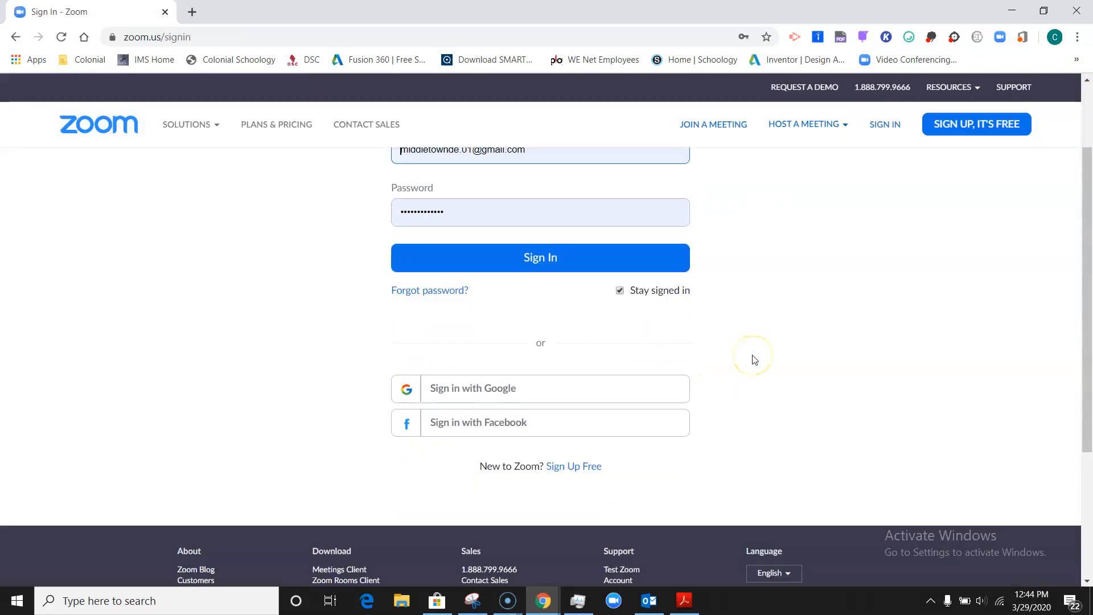
Step: Sign in with Google using the school account to reach My Meetings
left_click(491, 390)
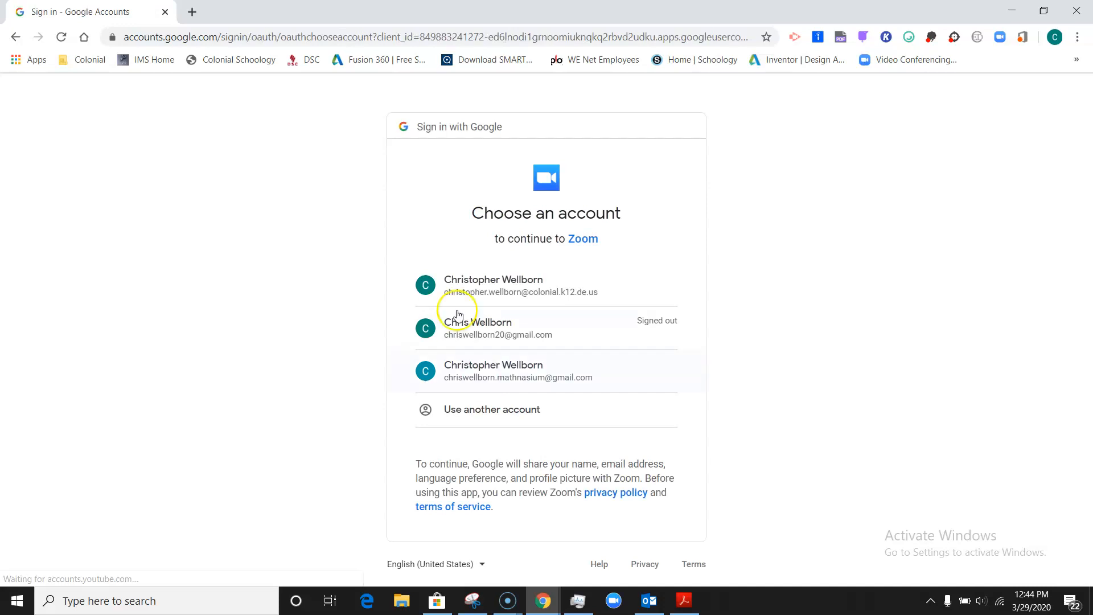
left_click(480, 299)
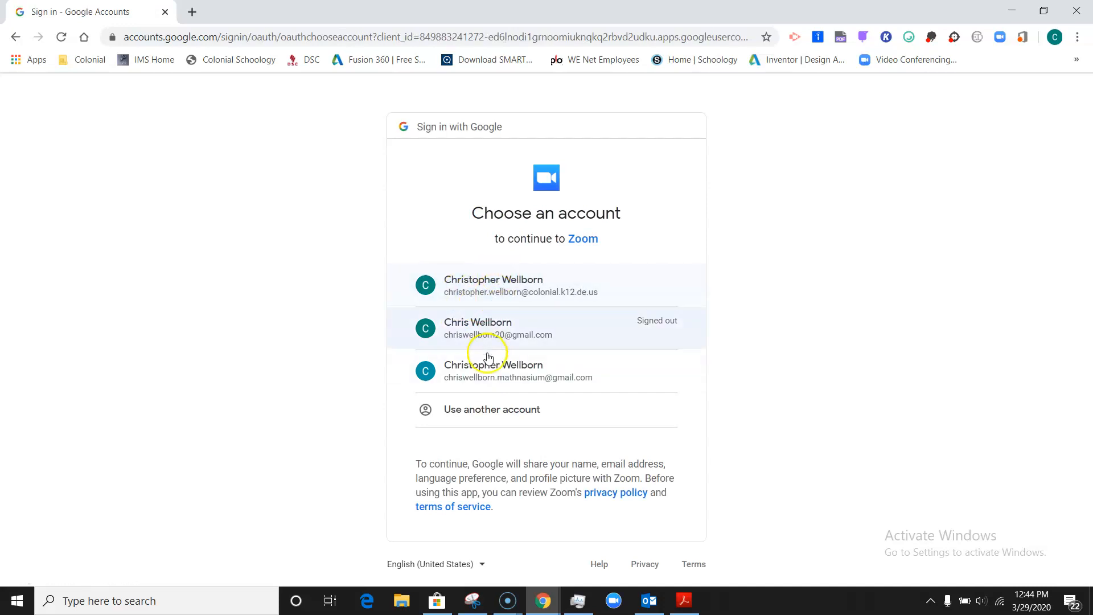
left_click(505, 286)
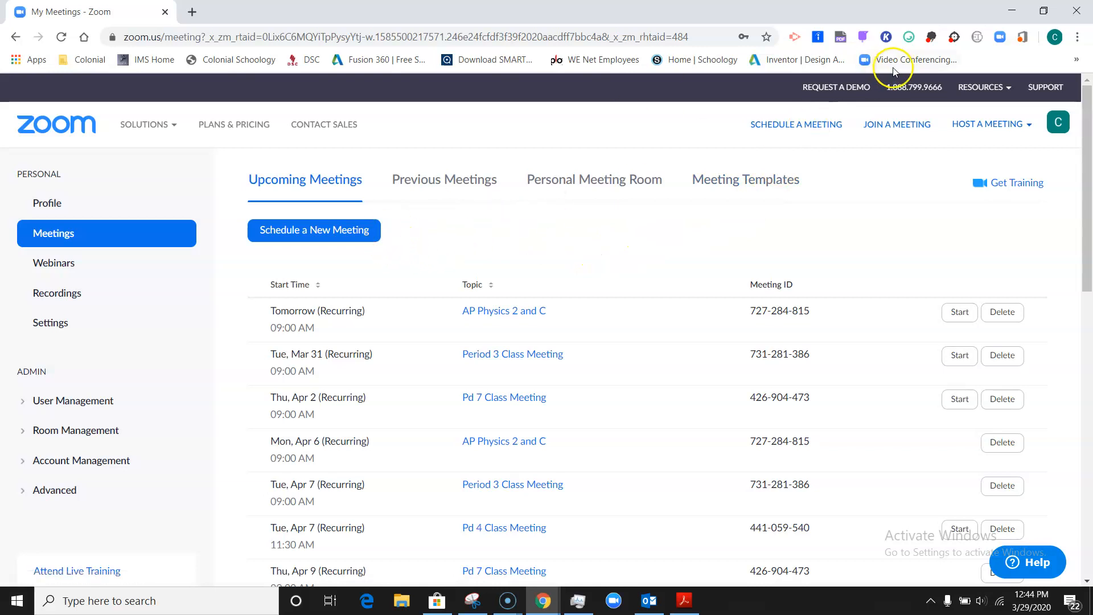
Step: Open the Schedule a Meeting form and begin entering the topic Period 6 Class
left_click(798, 130)
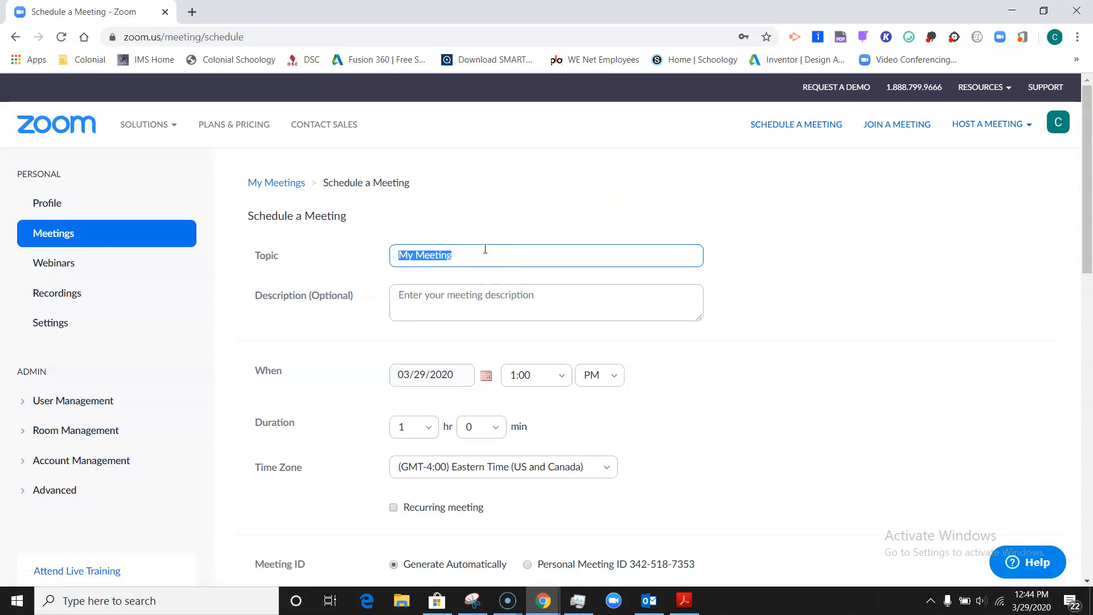
type("Period 6 Class")
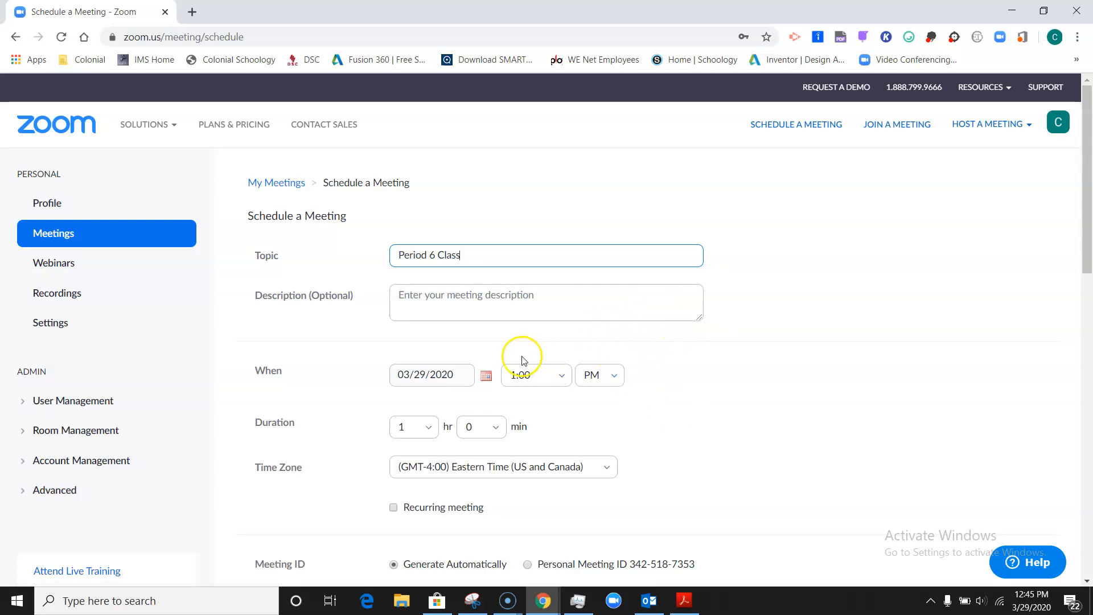
Step: Set the meeting date to April 8, 2020 with an 11:30 AM start time
left_click(486, 376)
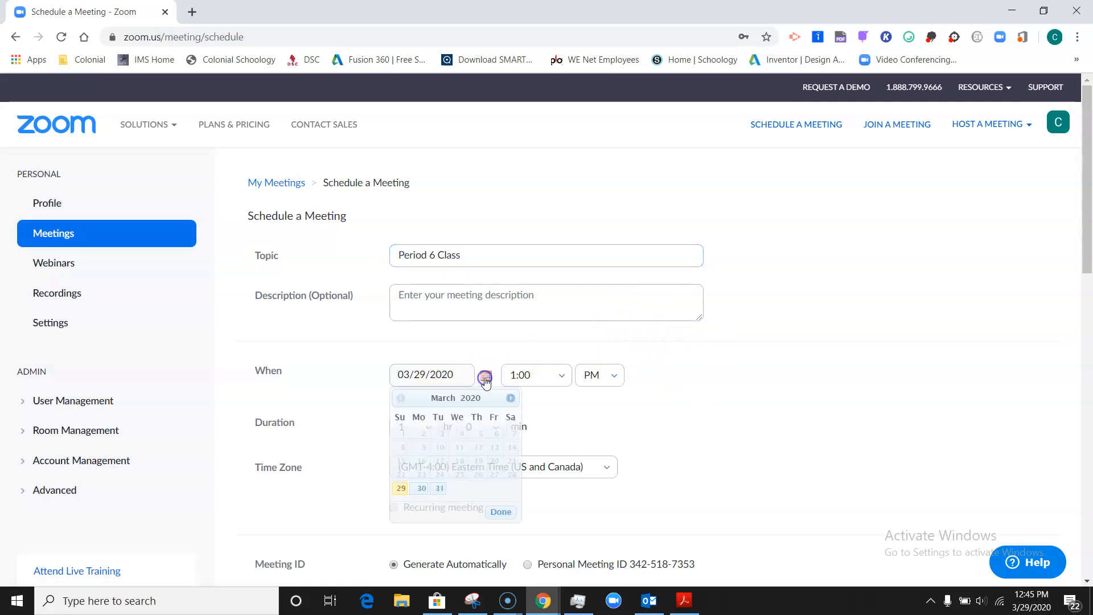
left_click(510, 398)
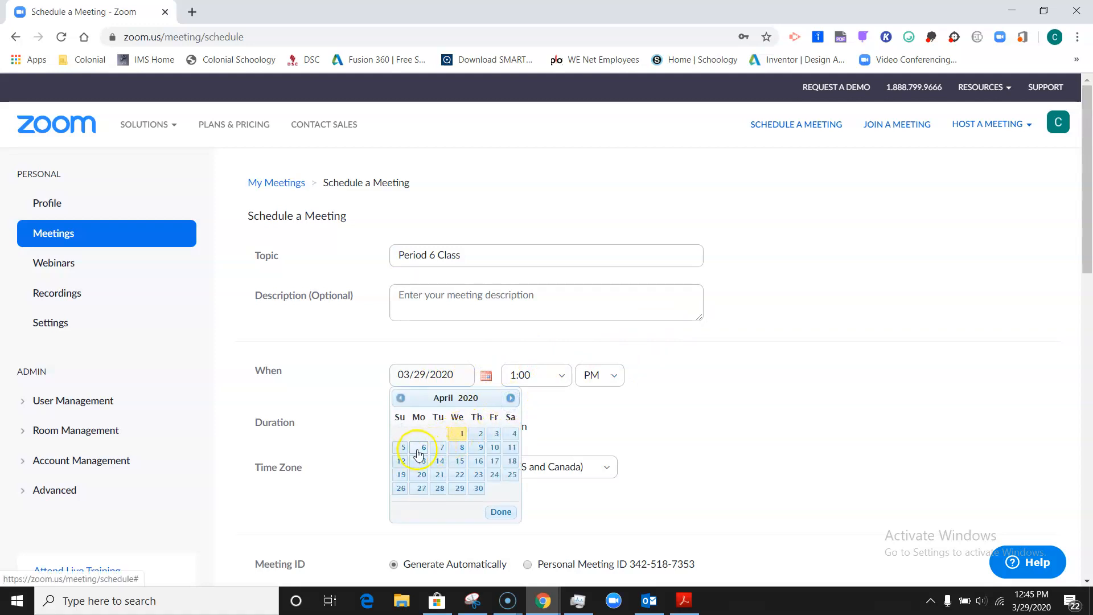
left_click(462, 448)
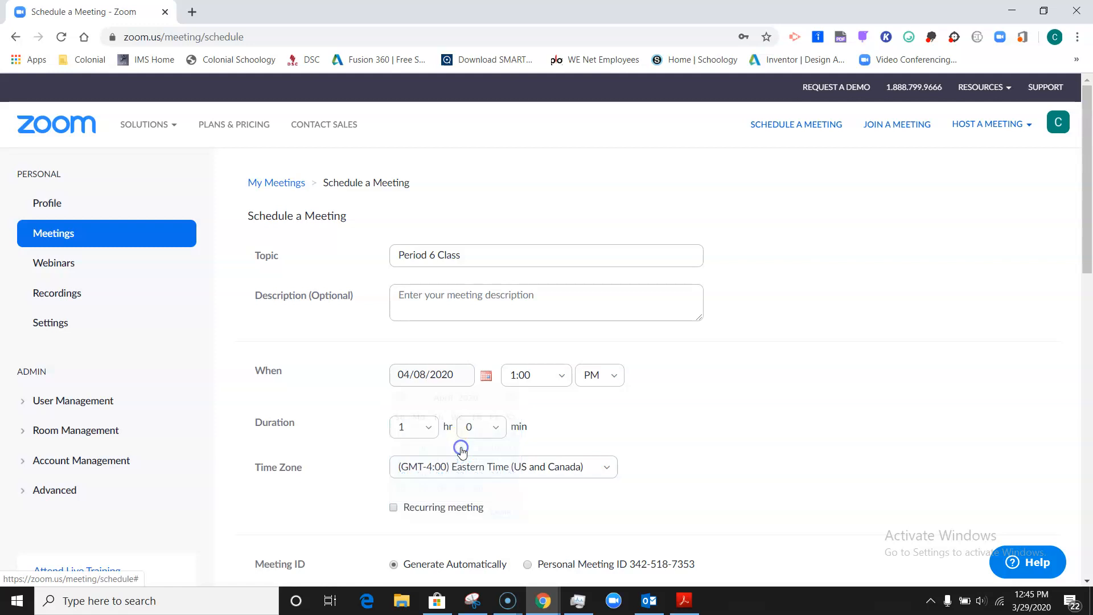
left_click(522, 375)
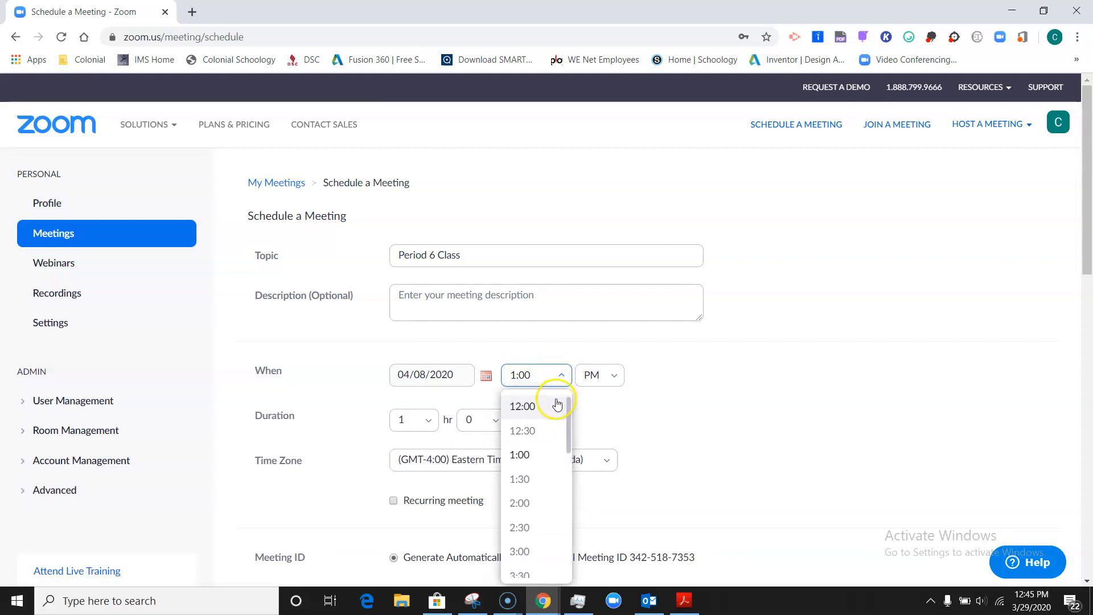
left_click_drag(568, 410, 566, 545)
left_click(532, 565)
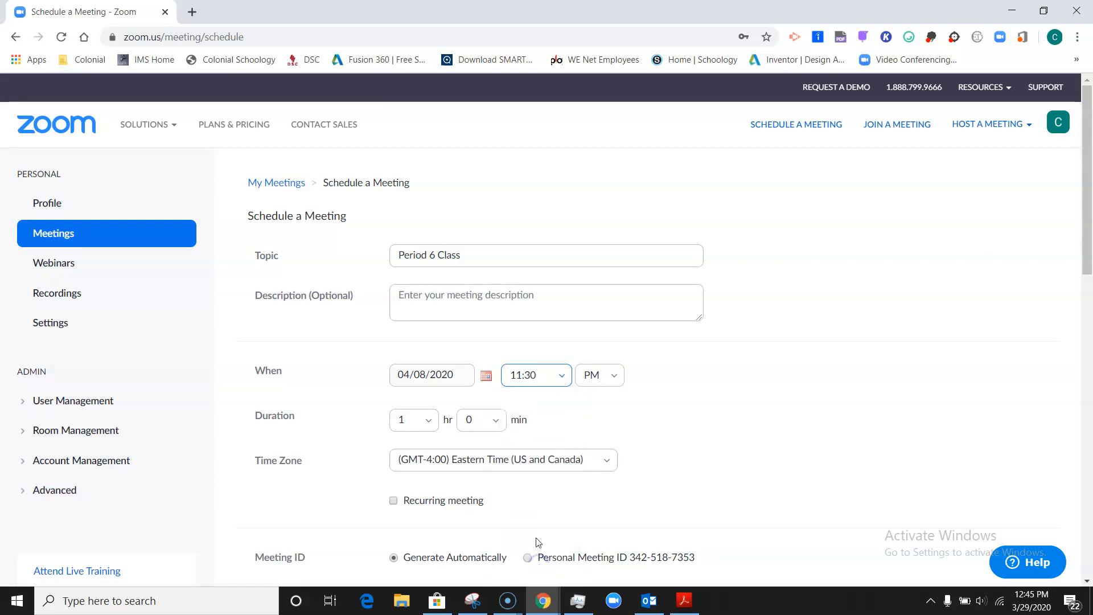
left_click(605, 370)
left_click(599, 406)
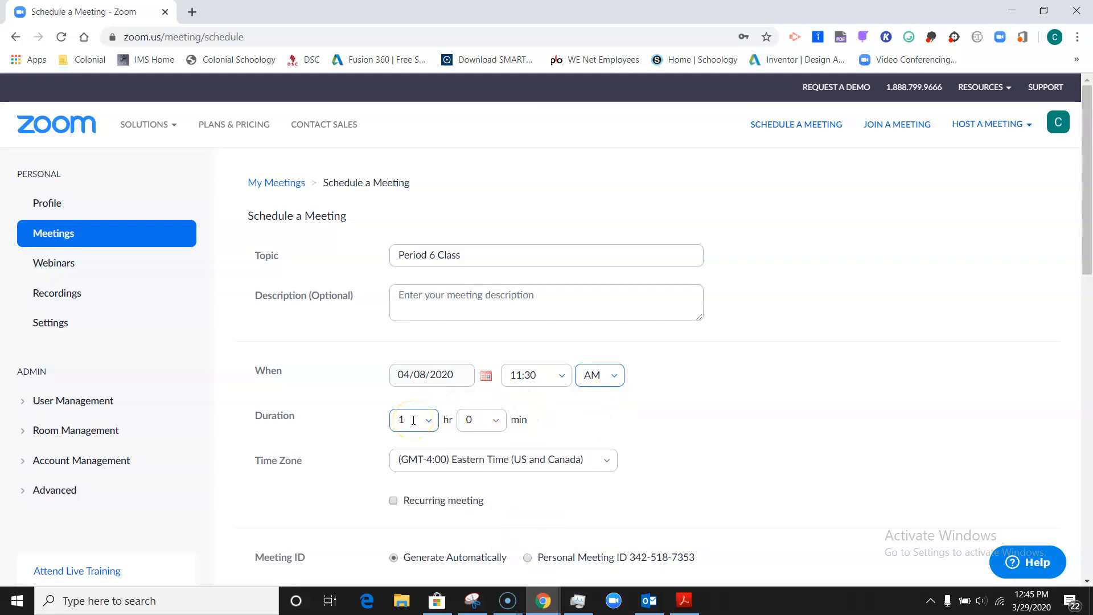
Step: Set the meeting duration to 0 hr 30 min
left_click(436, 422)
left_click(419, 227)
left_click(499, 420)
left_click(484, 501)
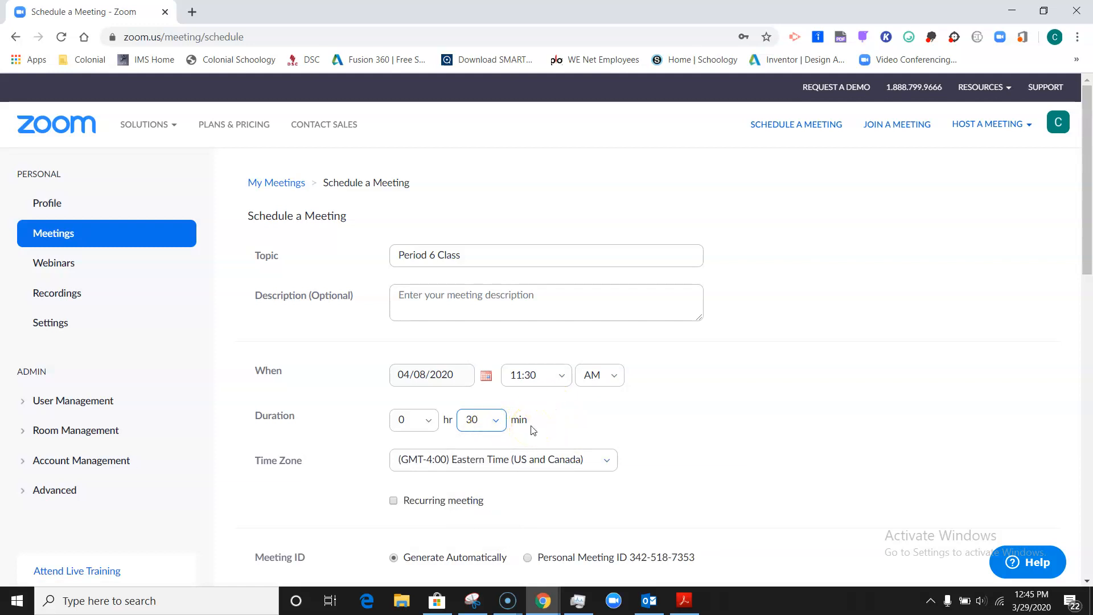
left_click(397, 504)
Step: Make the meeting recur weekly on Wednesday, ending after 10 occurrences
left_click(396, 503)
scroll(876, 462, "down", 1)
scroll(876, 465, "down", 2)
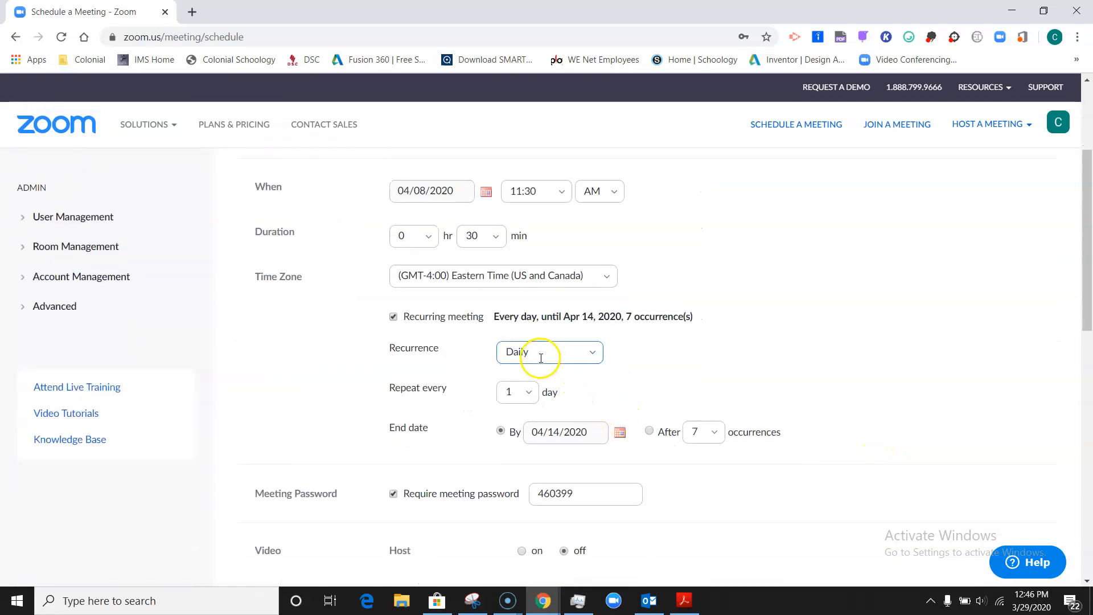
left_click(592, 361)
left_click(558, 408)
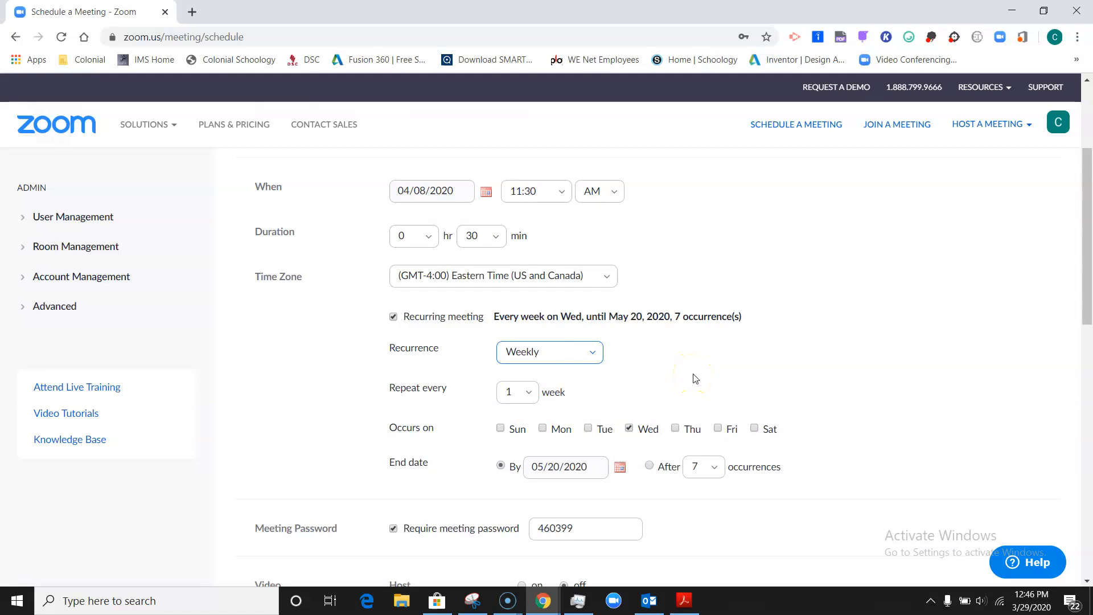
left_click(652, 468)
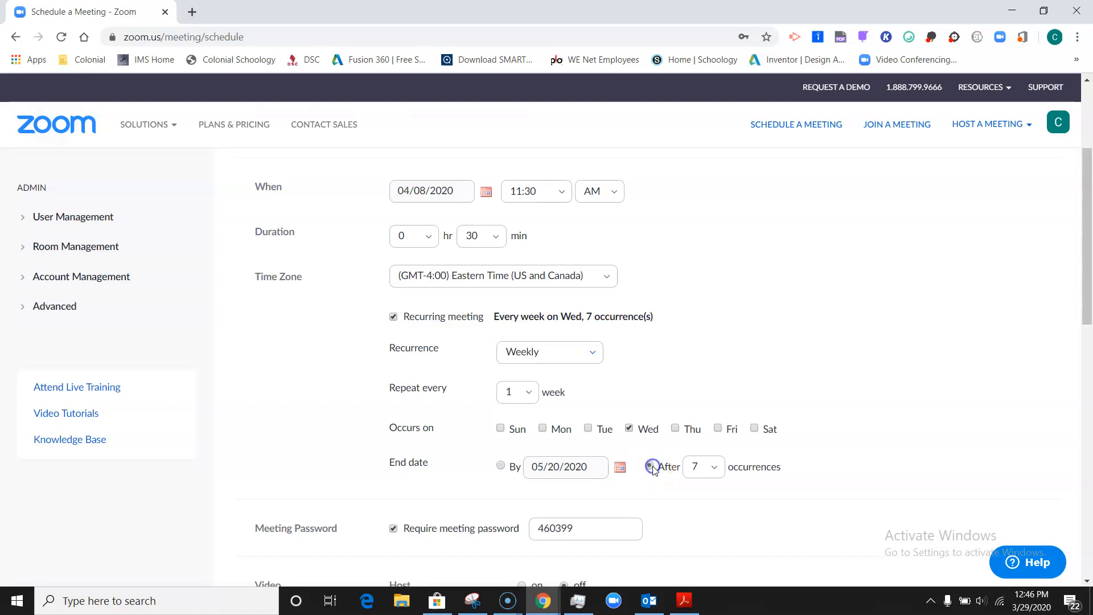
left_click(706, 467)
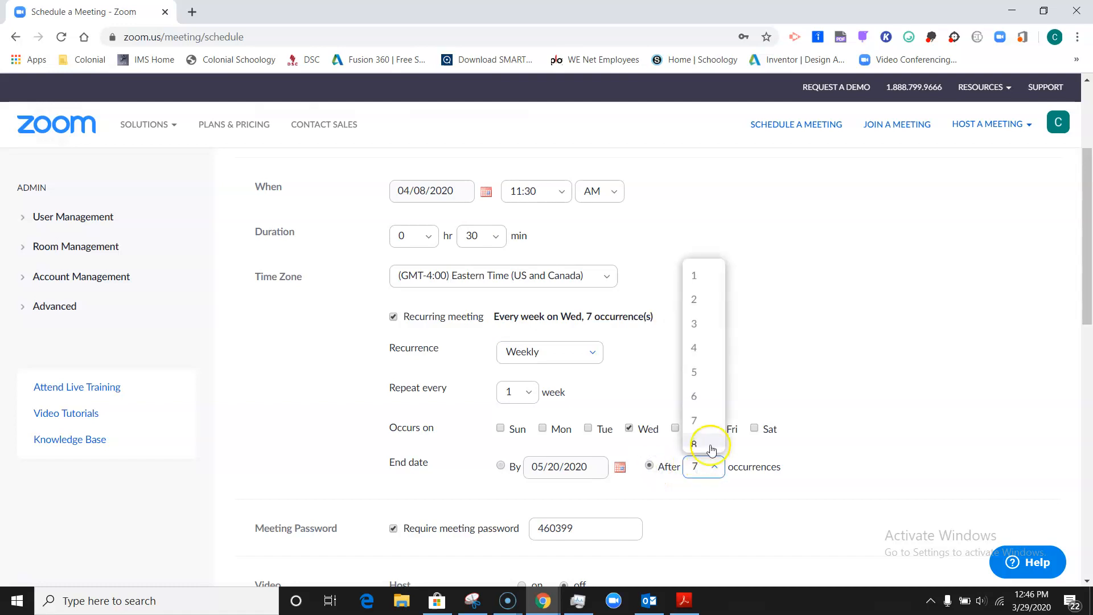
left_click_drag(721, 322, 723, 372)
left_click(698, 368)
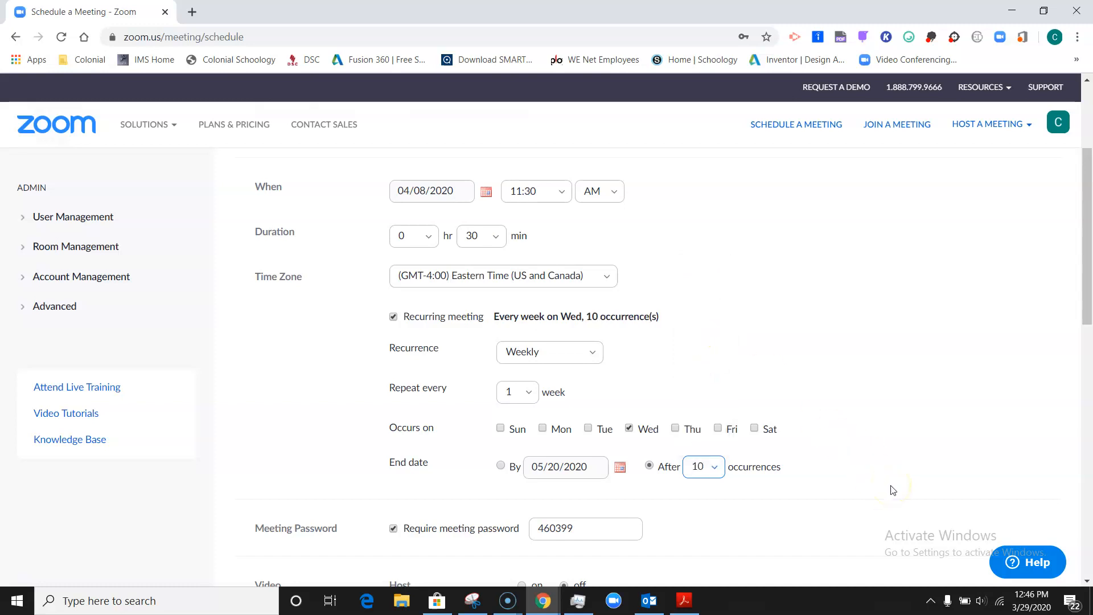
scroll(891, 464, "down", 3)
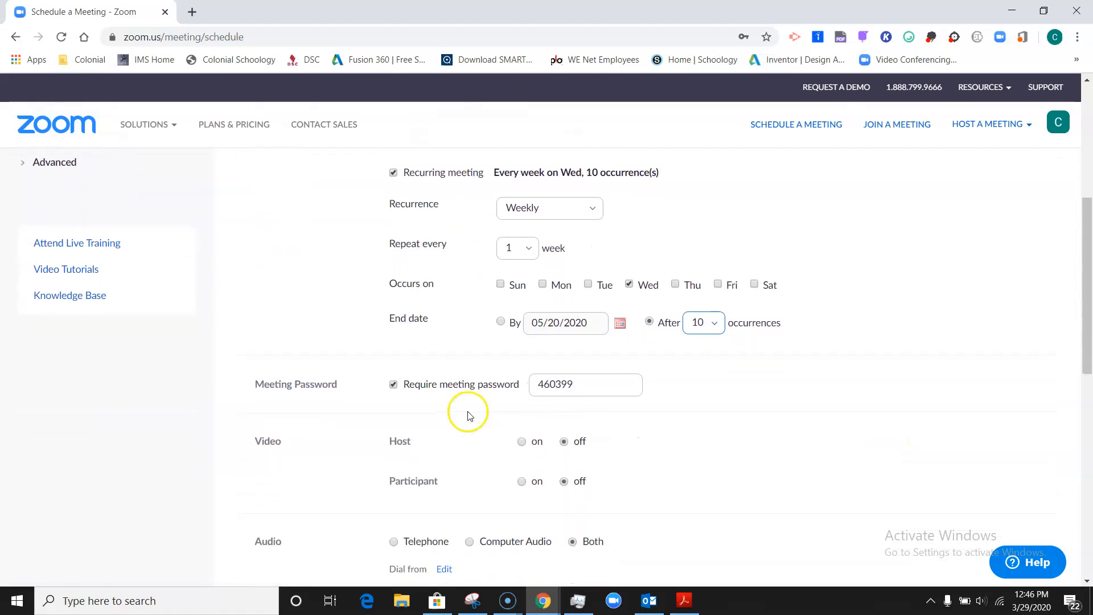
Step: Uncheck 'Require meeting password' and set both host and participant video to on
left_click(392, 385)
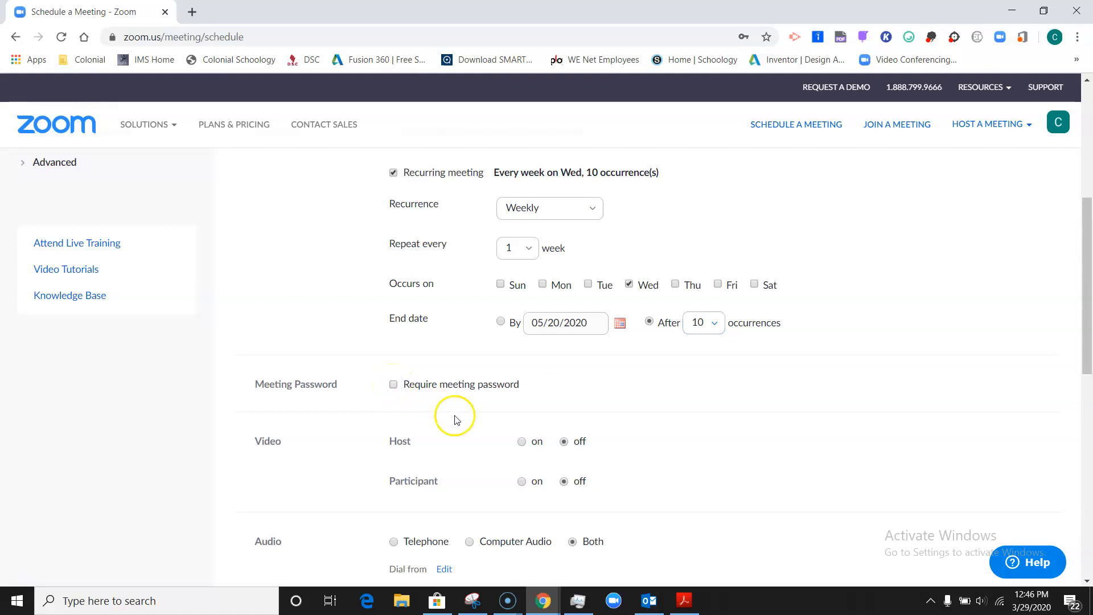
left_click(523, 443)
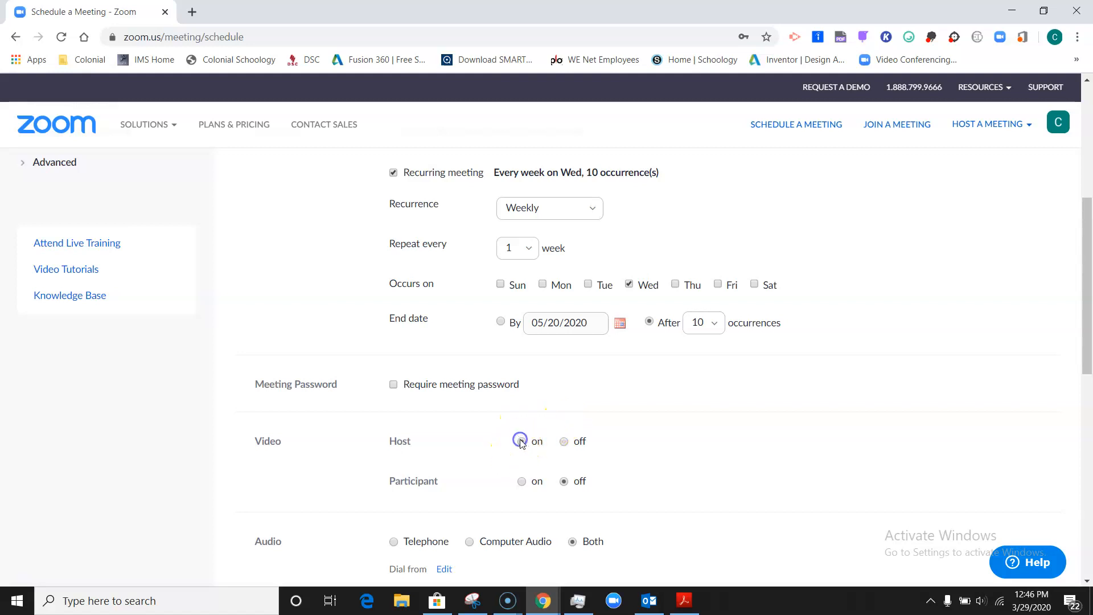
left_click(522, 482)
scroll(662, 469, "down", 2)
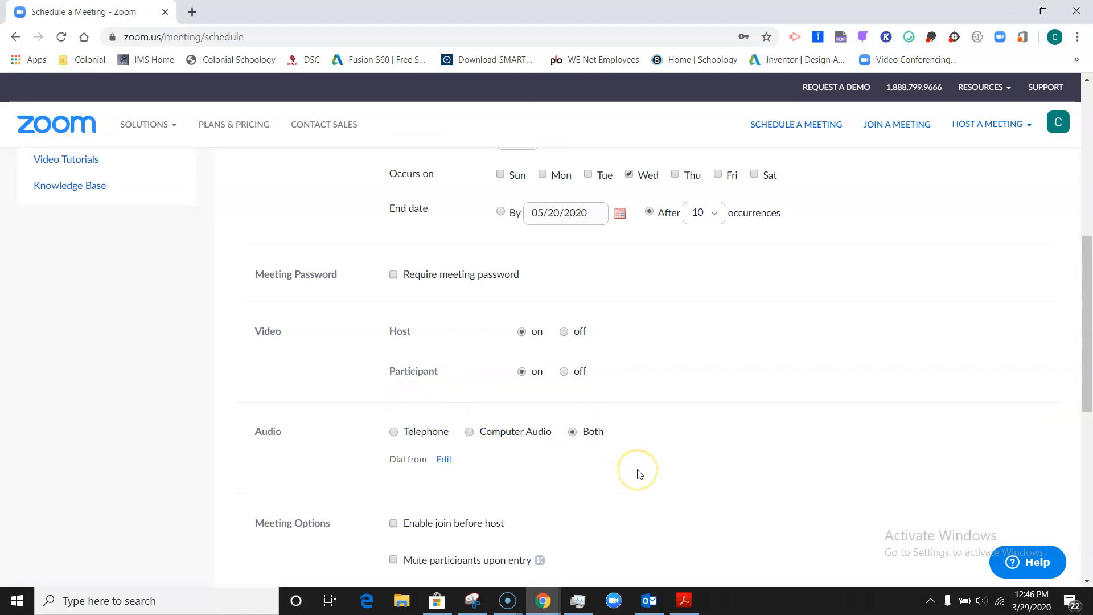
scroll(640, 474, "down", 1)
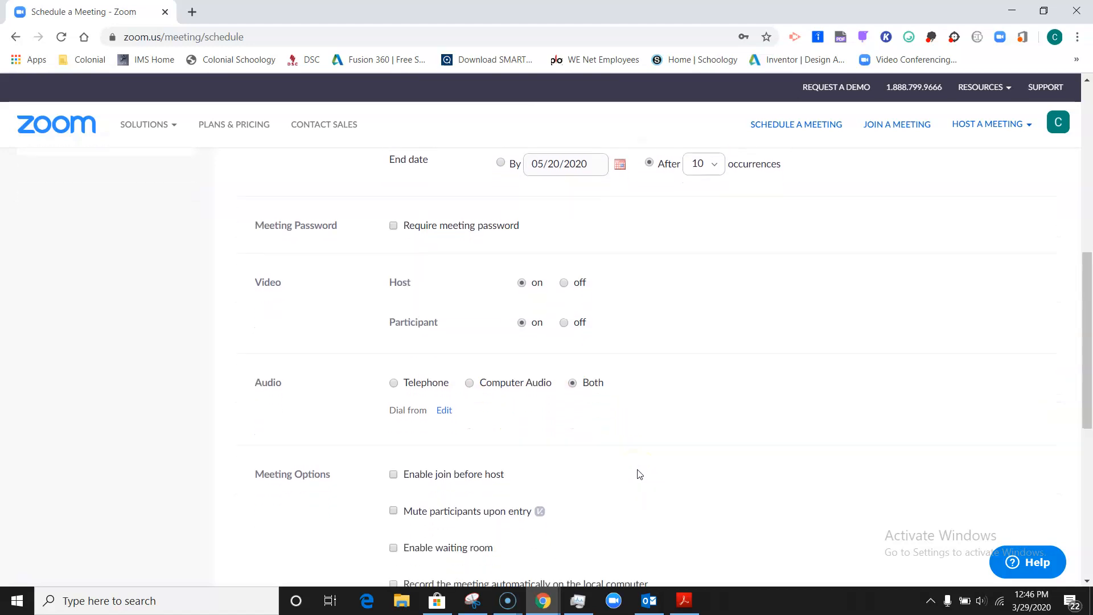
Step: Check 'Enable waiting room' and 'Record the meeting automatically on the local computer'
scroll(639, 474, "down", 2)
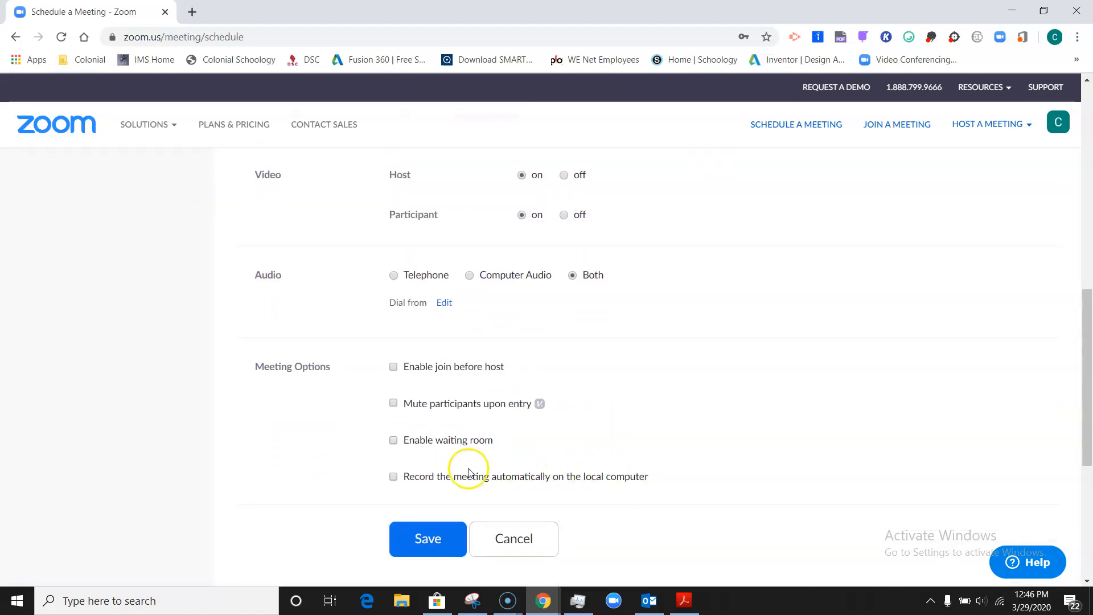
left_click(394, 440)
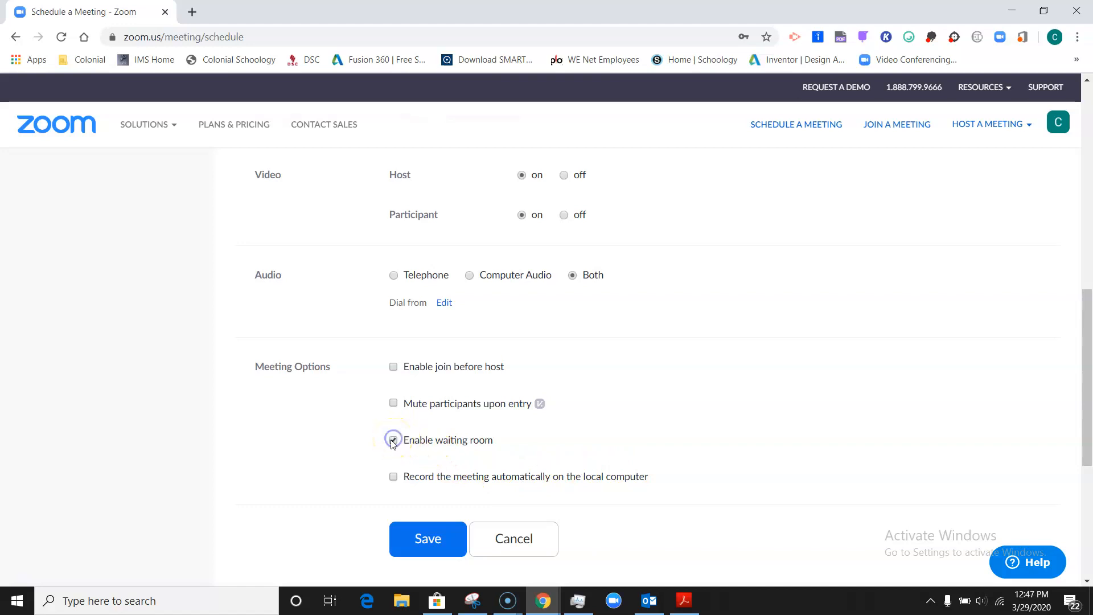
left_click(394, 476)
Step: Save the Period 6 Class meeting and copy its Join URL from Meeting Information
left_click(411, 540)
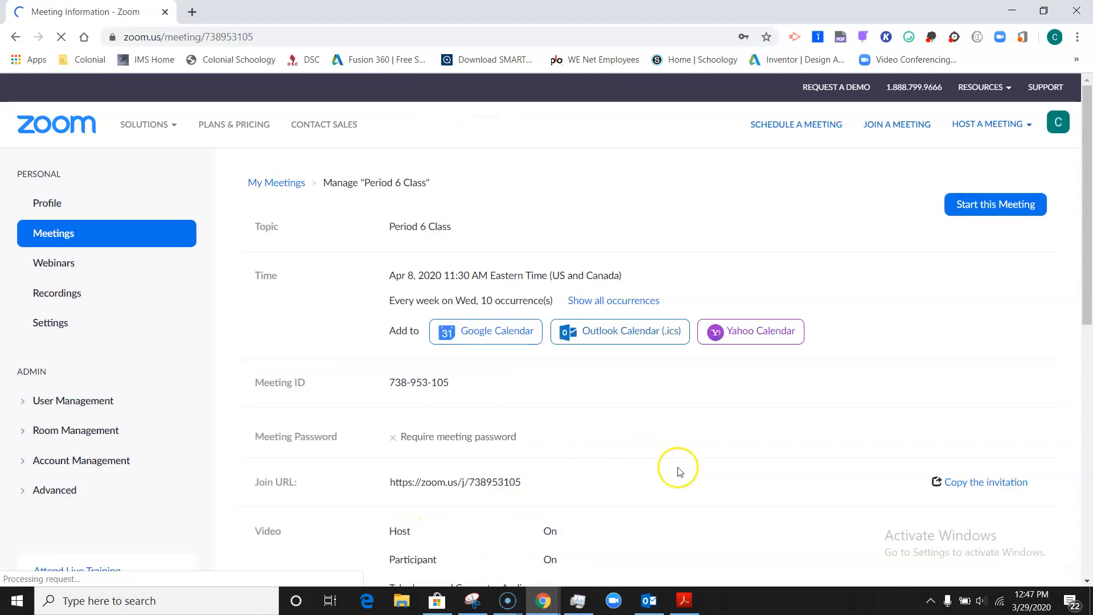
scroll(680, 468, "down", 1)
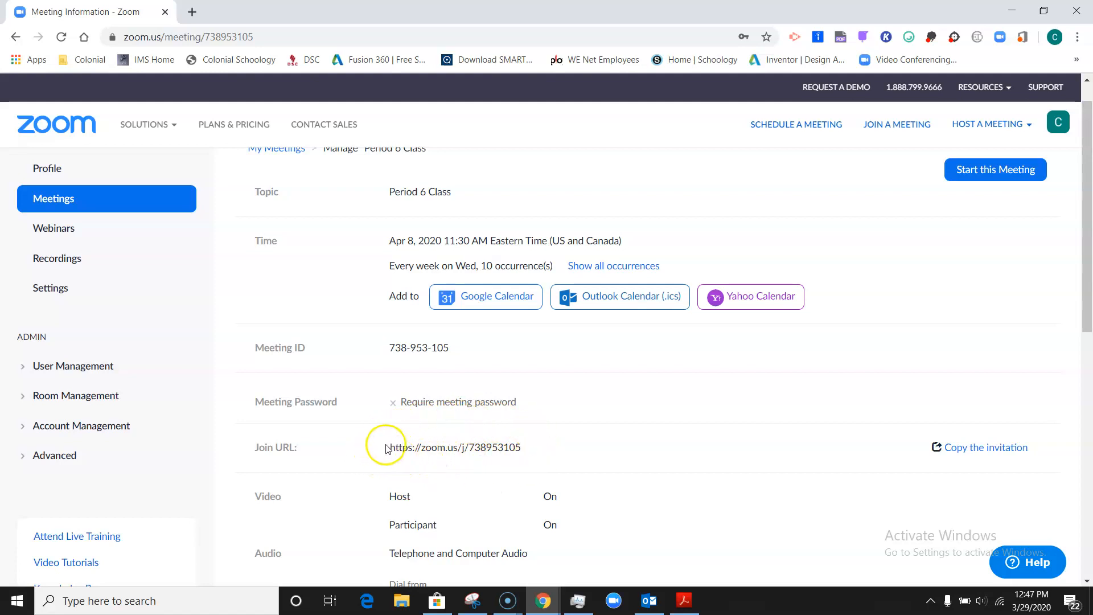
left_click(391, 446)
left_click_drag(391, 447, 518, 447)
left_click(522, 450)
triple_click(516, 446)
mouse_move(511, 447)
left_mouse_down()
mouse_move(523, 449)
mouse_move(513, 445)
left_mouse_up()
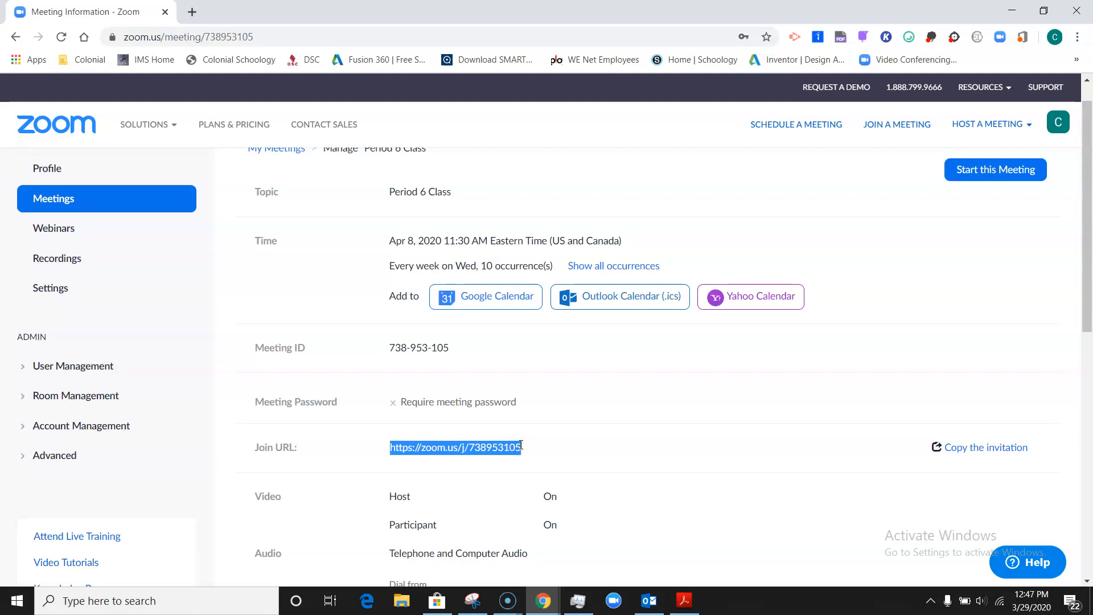
right_click(499, 452)
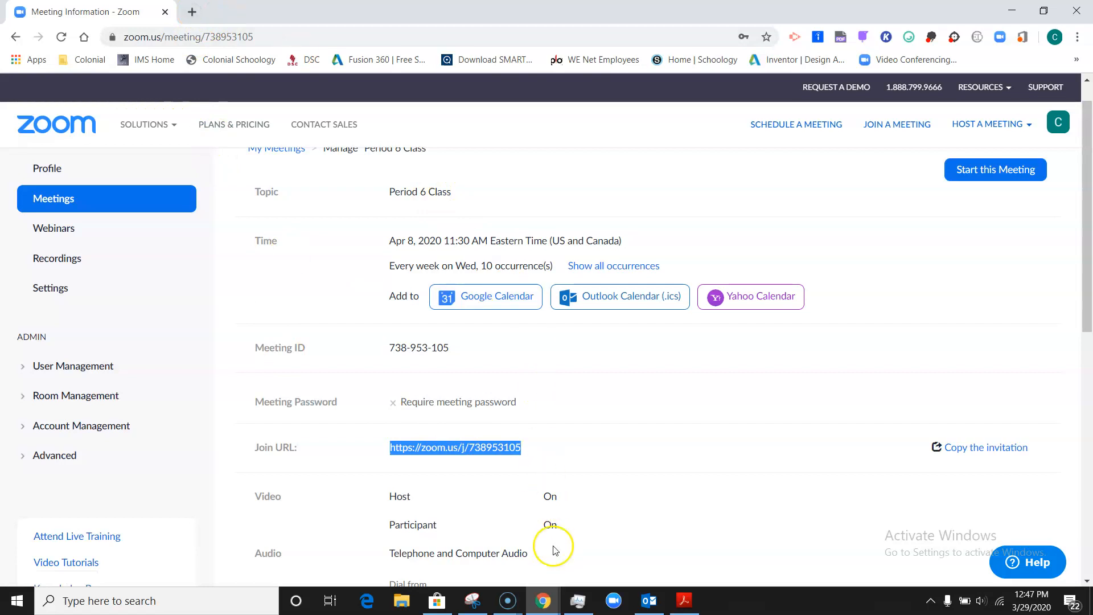
Step: Switch to the Schoology window and open the Introduction To Engineering course from the Courses list
mouse_move(541, 607)
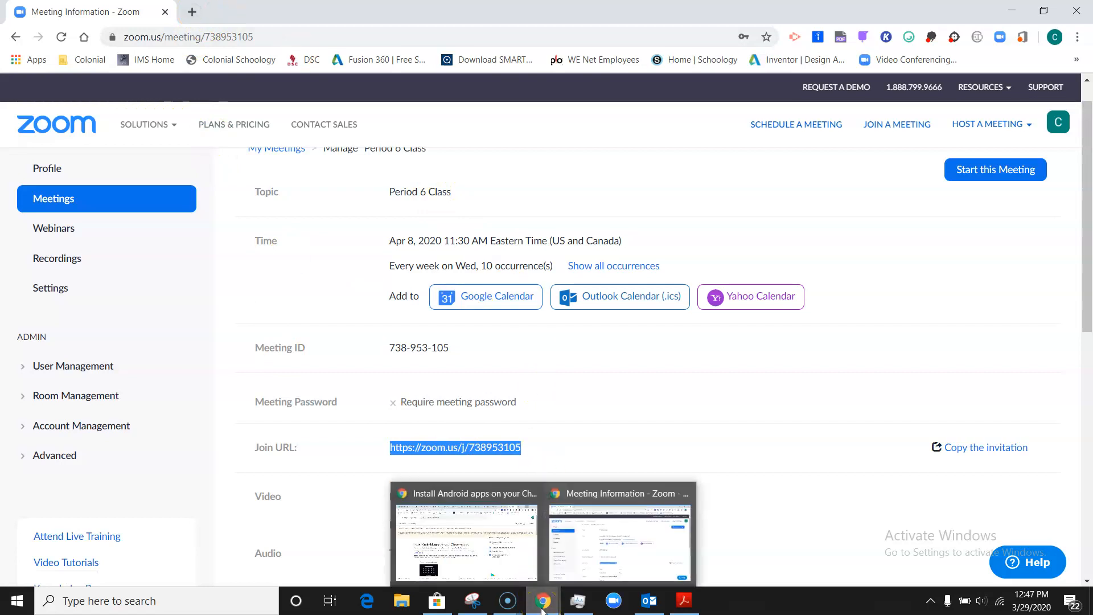
left_click(495, 543)
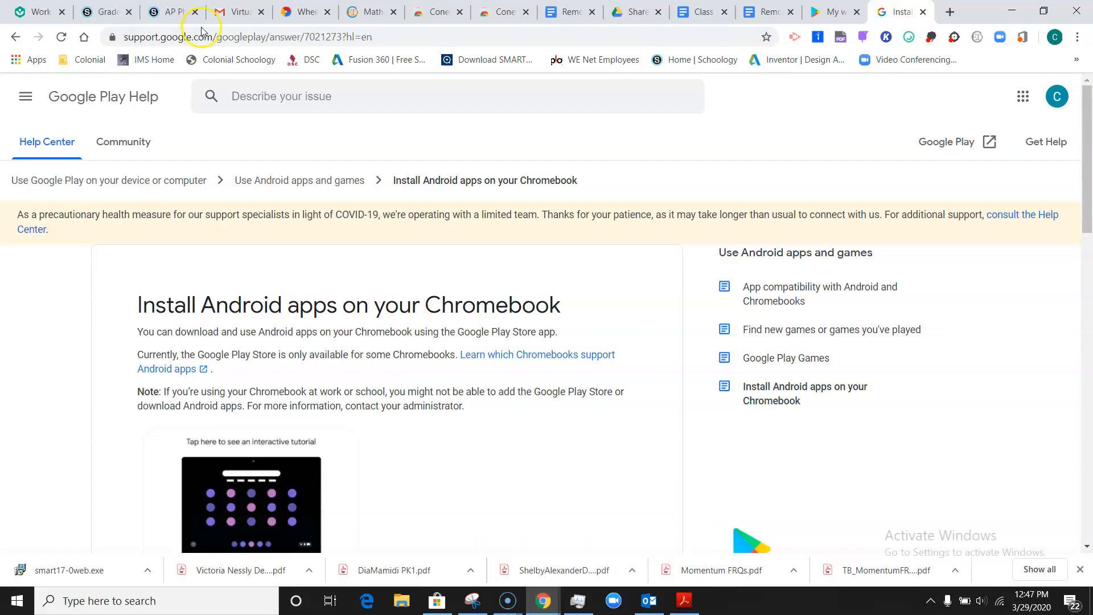
left_click(170, 12)
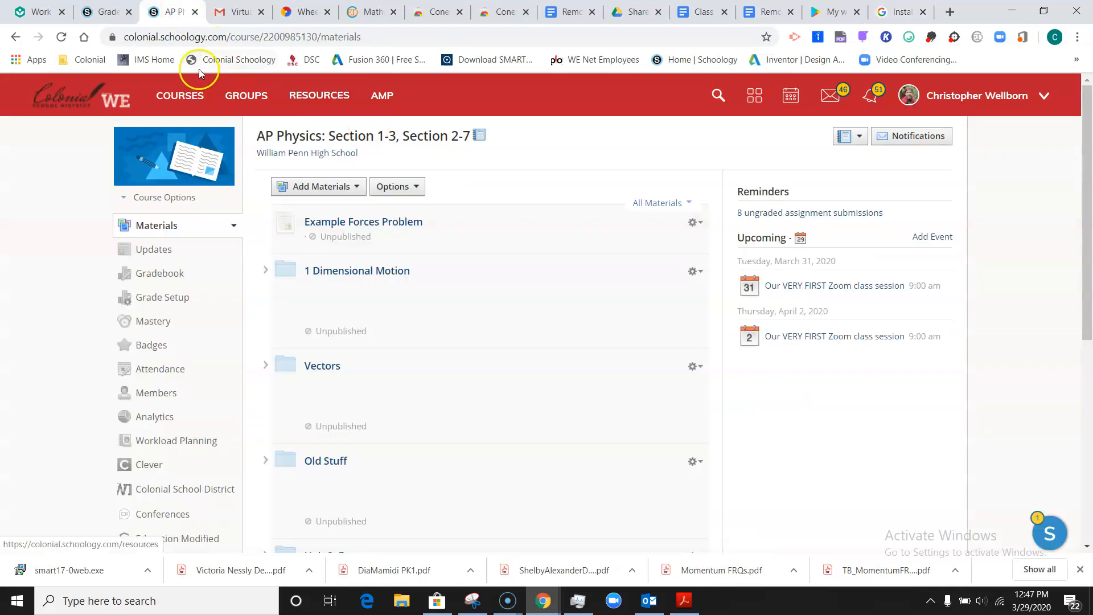
left_click(175, 101)
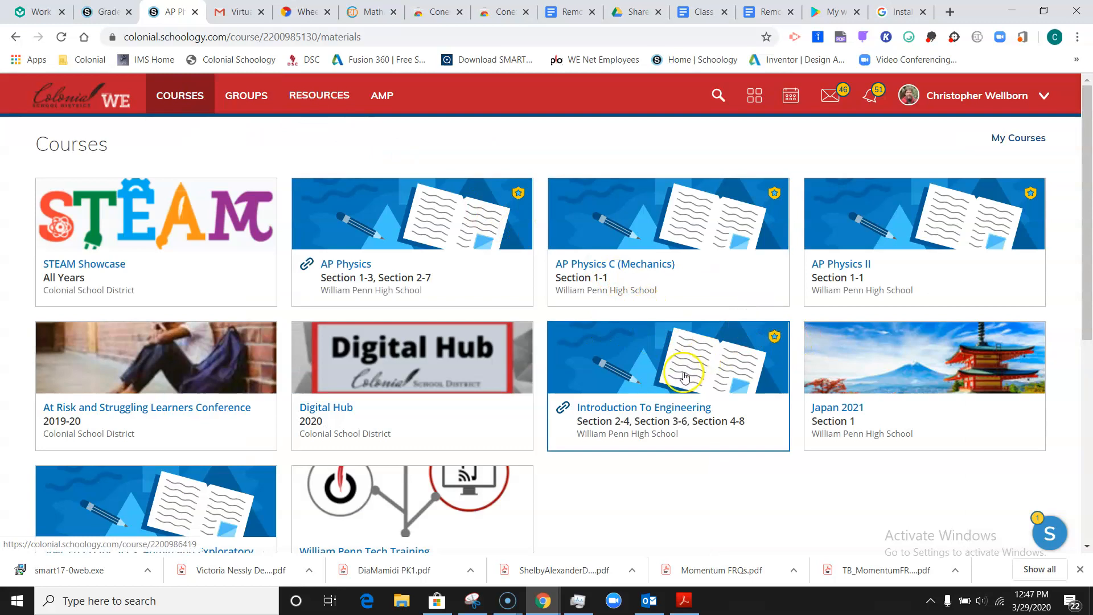
left_click(663, 390)
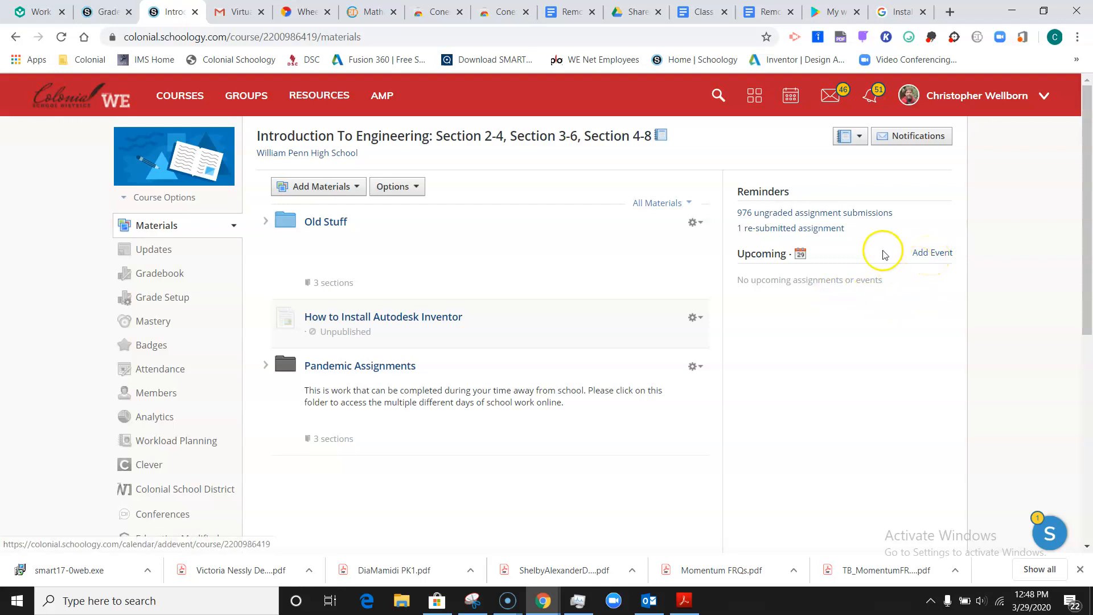
Step: Start a new calendar event dated April 8, 2020, starting at 11:30AM
left_click(941, 253)
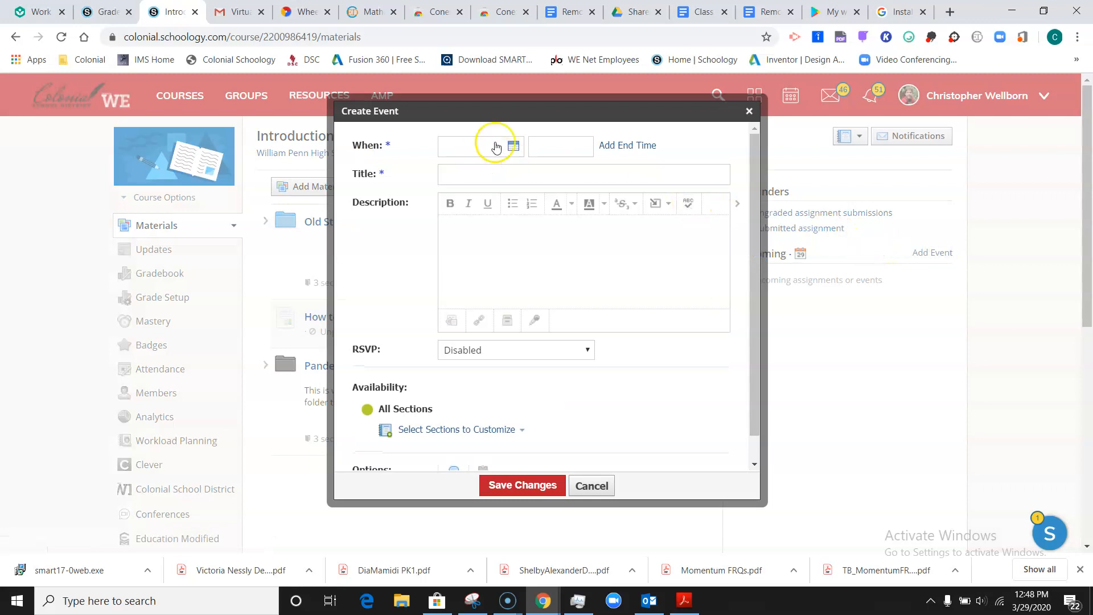
left_click(512, 149)
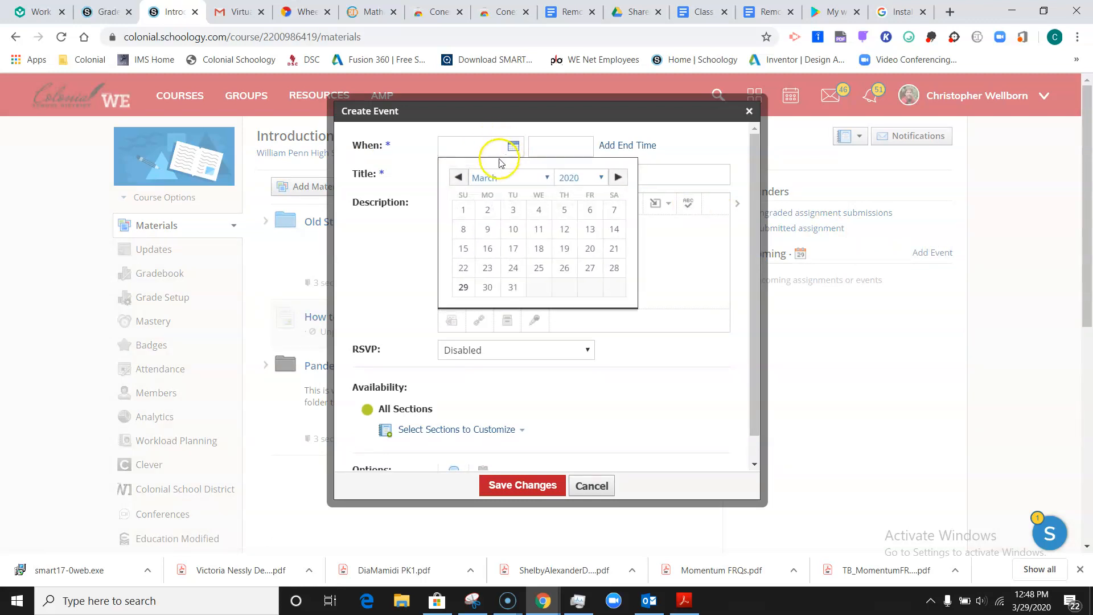
left_click(618, 177)
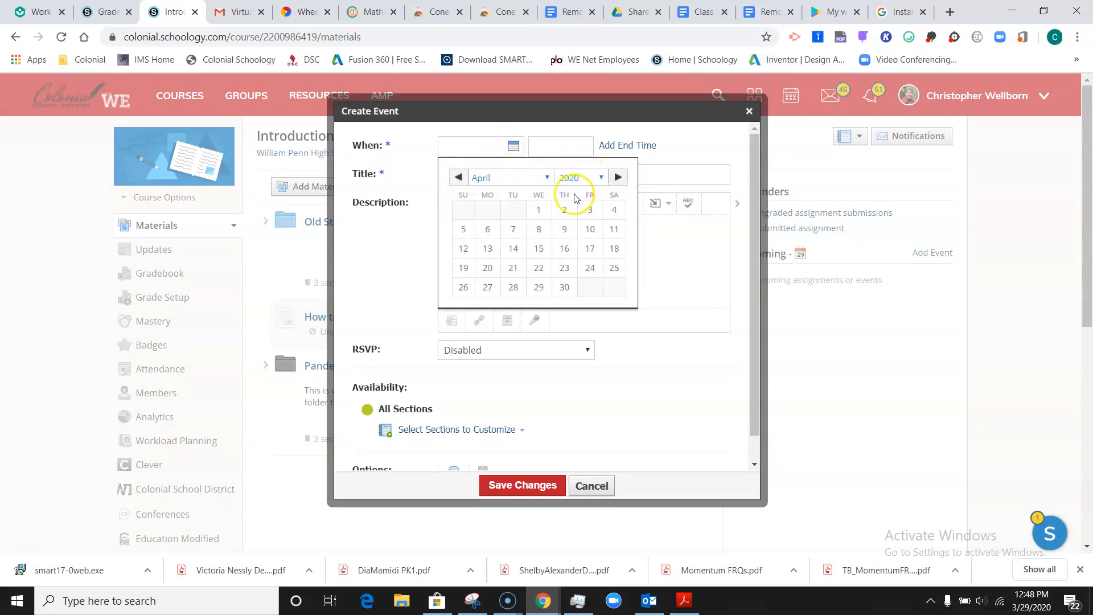
left_click(541, 230)
left_click(550, 151)
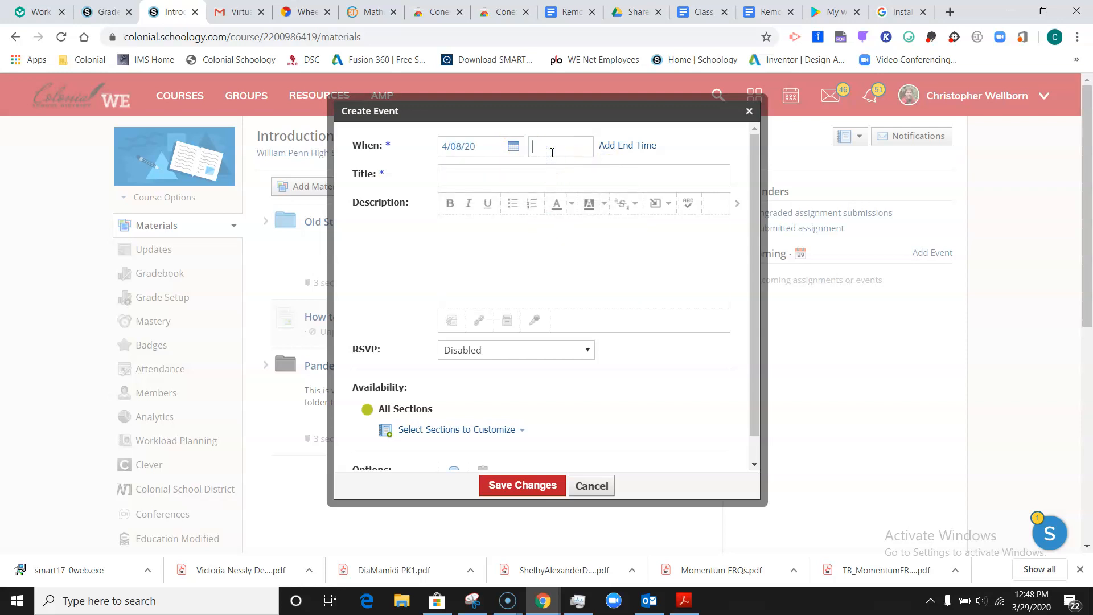
left_click(552, 152)
left_click(552, 153)
Step: Set the event's end to April 8 at 12:00PM
left_click(602, 146)
left_click(489, 173)
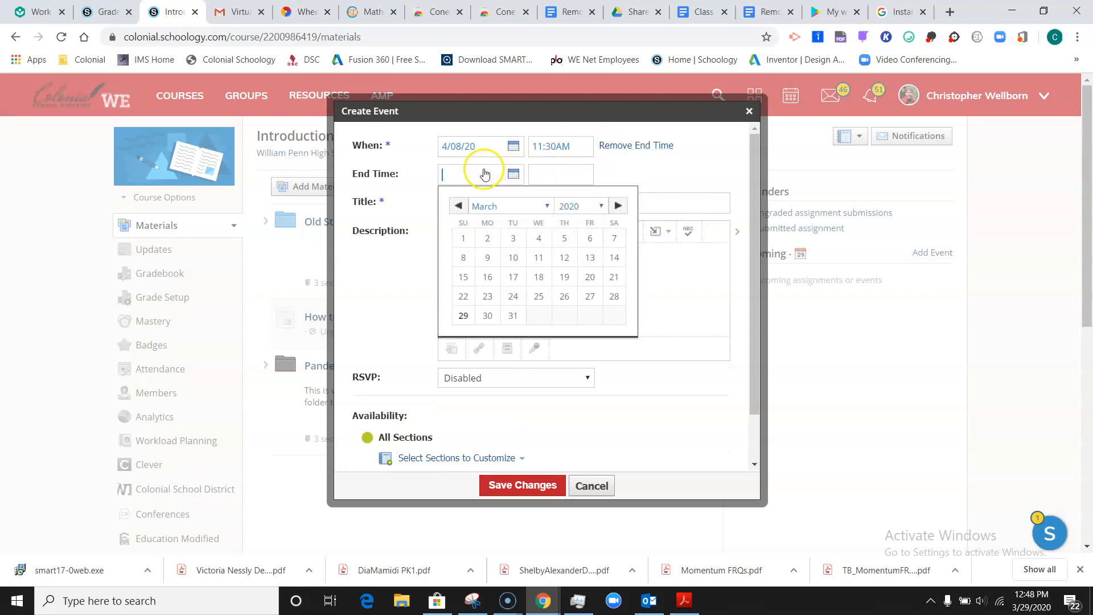
left_click(618, 206)
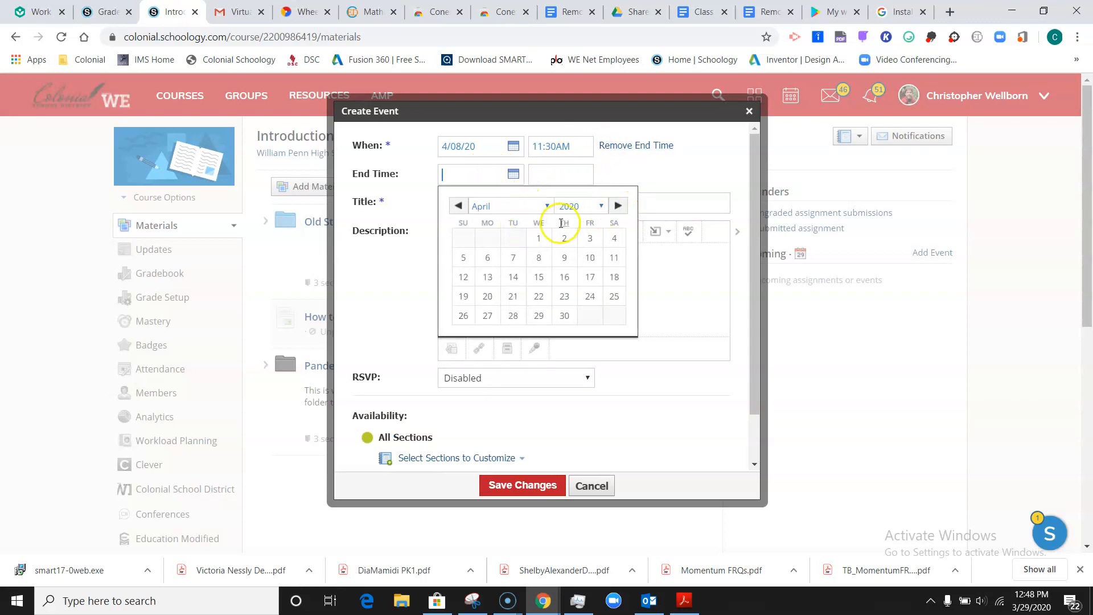
left_click(539, 258)
left_click(558, 178)
type("12:00AM")
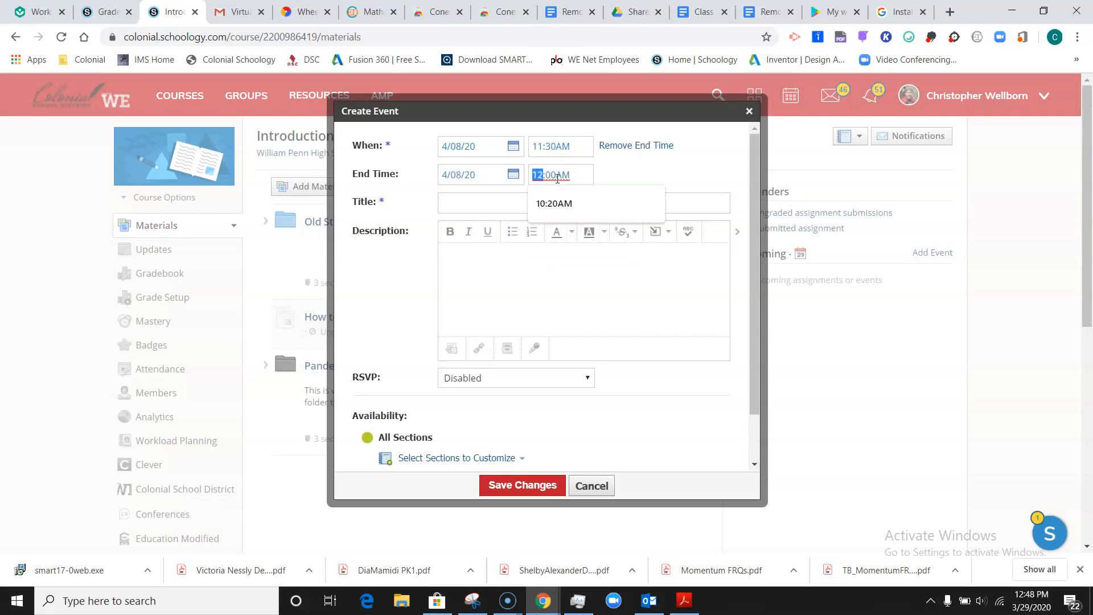
key("Right")
key("Right")
left_click(594, 171)
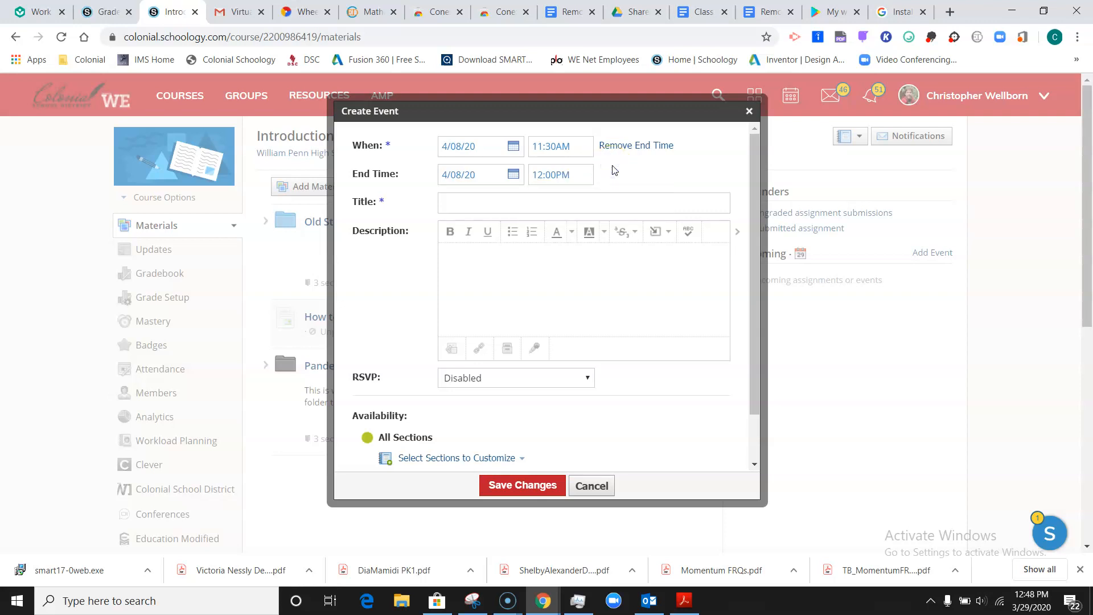
Step: Title the event 'Period 6 Zoom Class', describe it 'CLICK HERE TO JOIN CLASS', and select that text
left_click(506, 198)
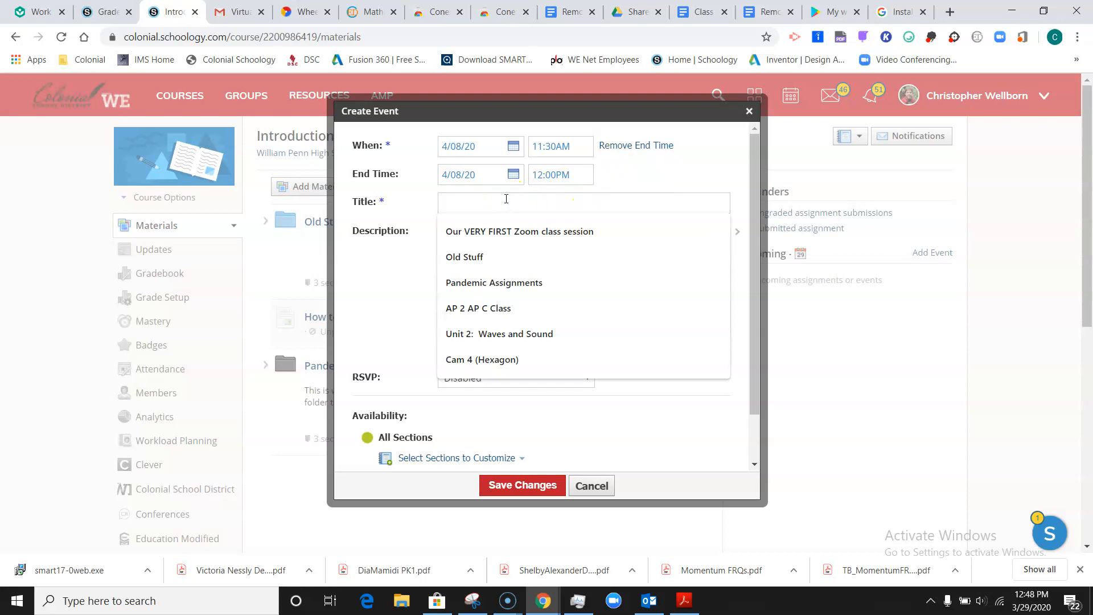
type("Period 6 Zoom Class")
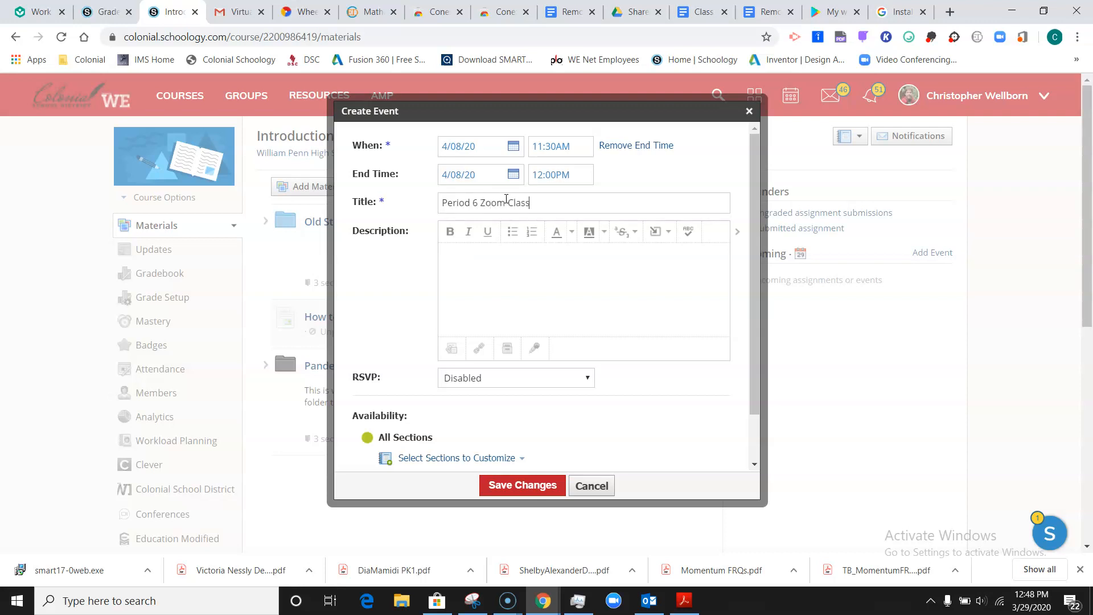
left_click(493, 262)
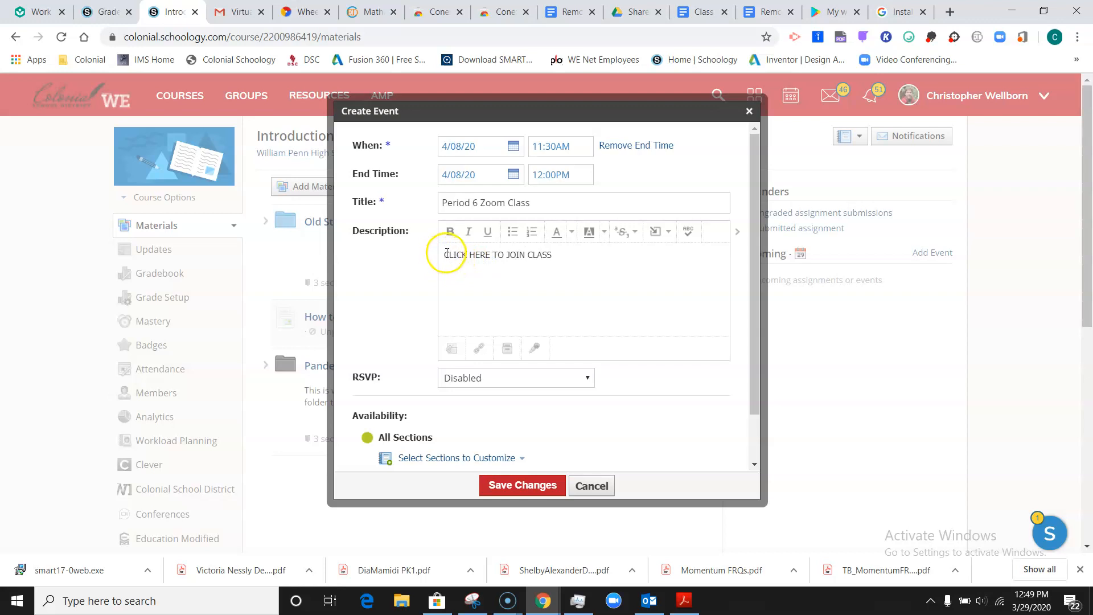
left_click_drag(447, 254, 547, 259)
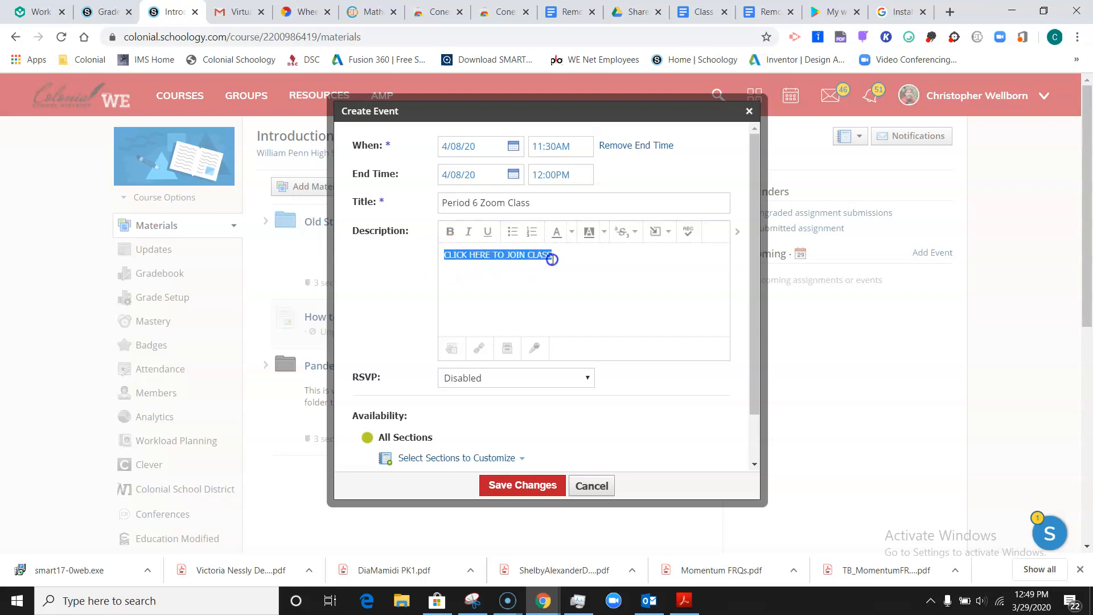
Step: Link the selected description text to the pasted Zoom join URL, checking it against the Zoom page
left_click(665, 239)
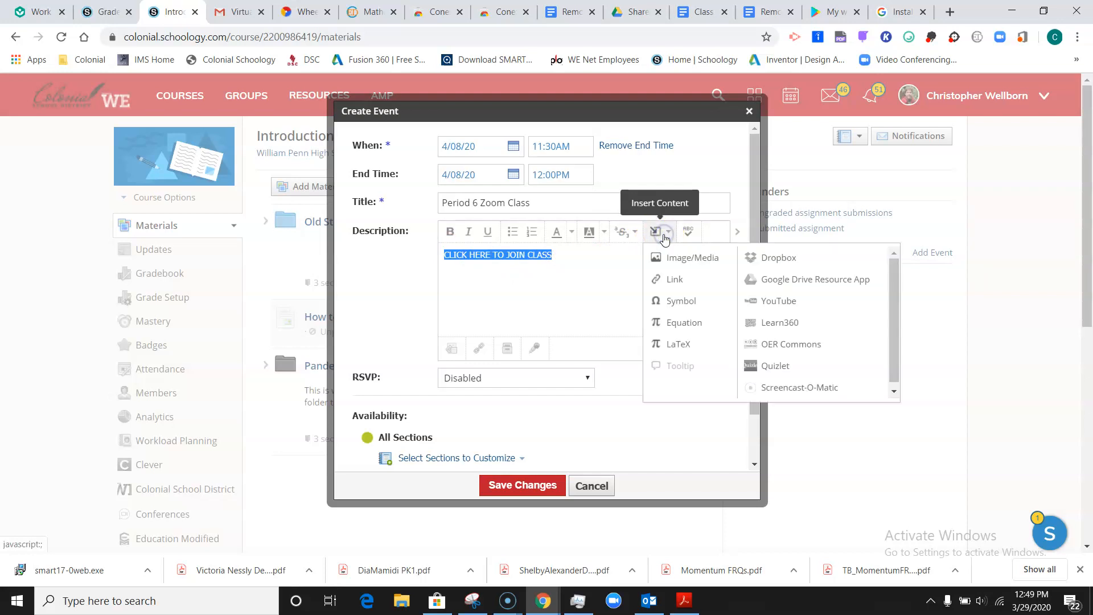
left_click(660, 281)
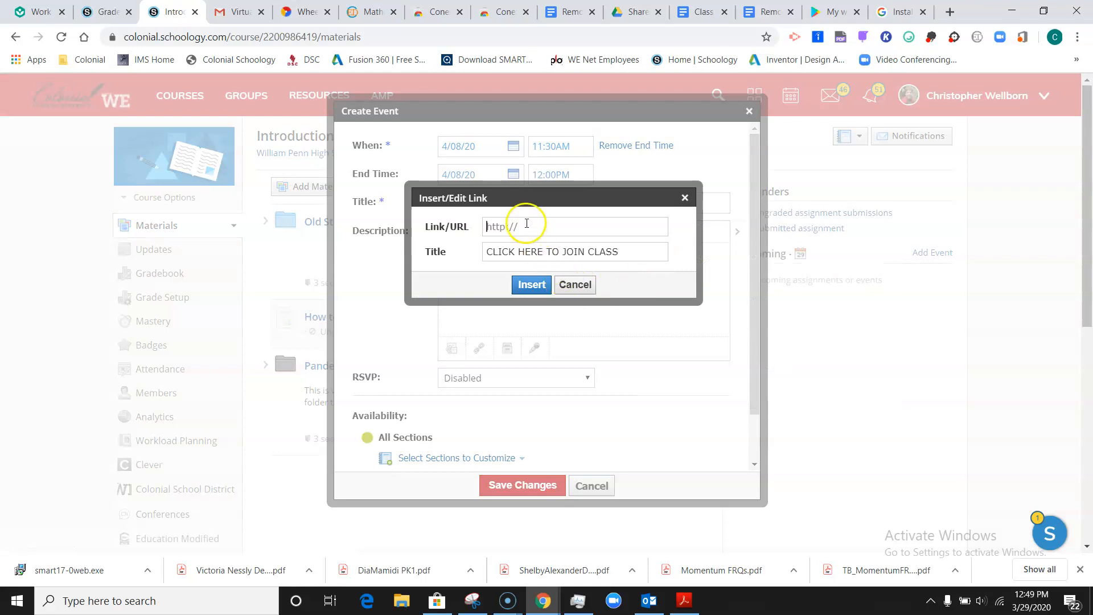
left_click(526, 225)
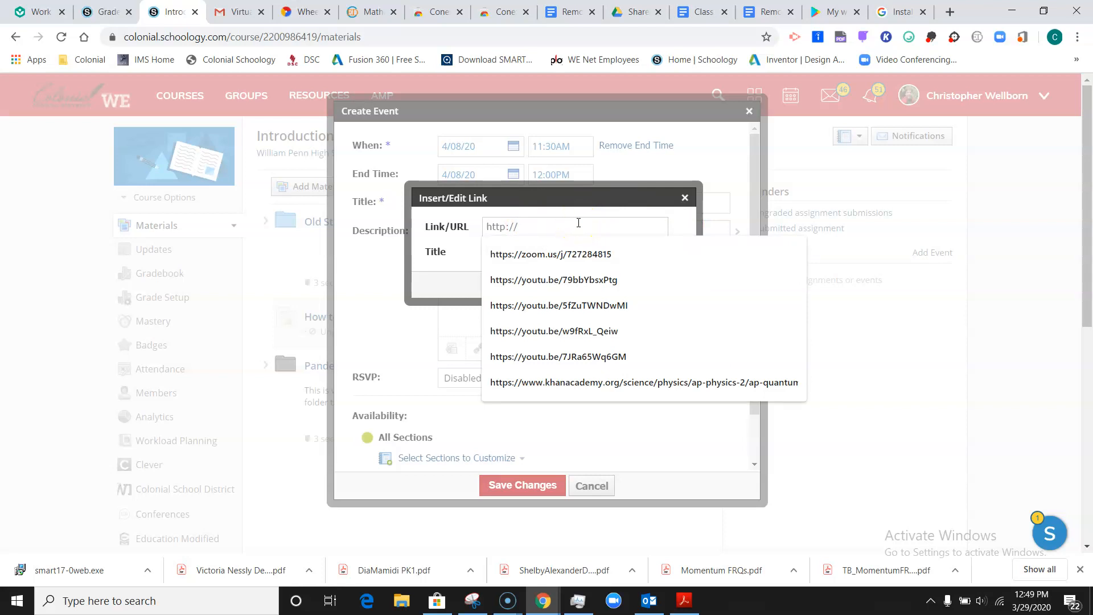
type("https://zoom.us/j/738953105")
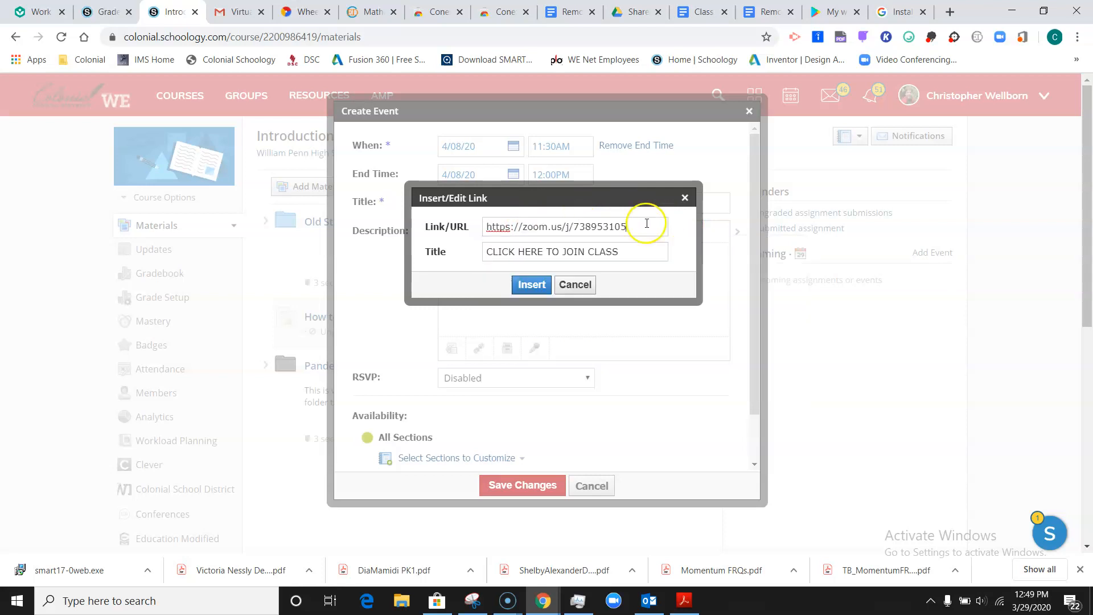
left_click(543, 600)
left_click(615, 555)
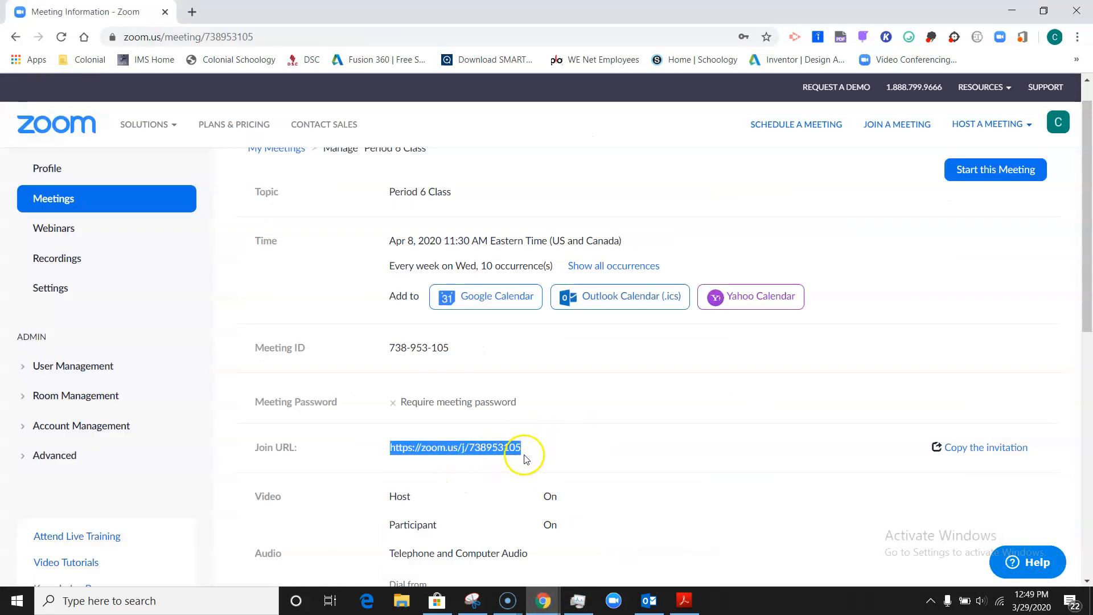
mouse_move(544, 599)
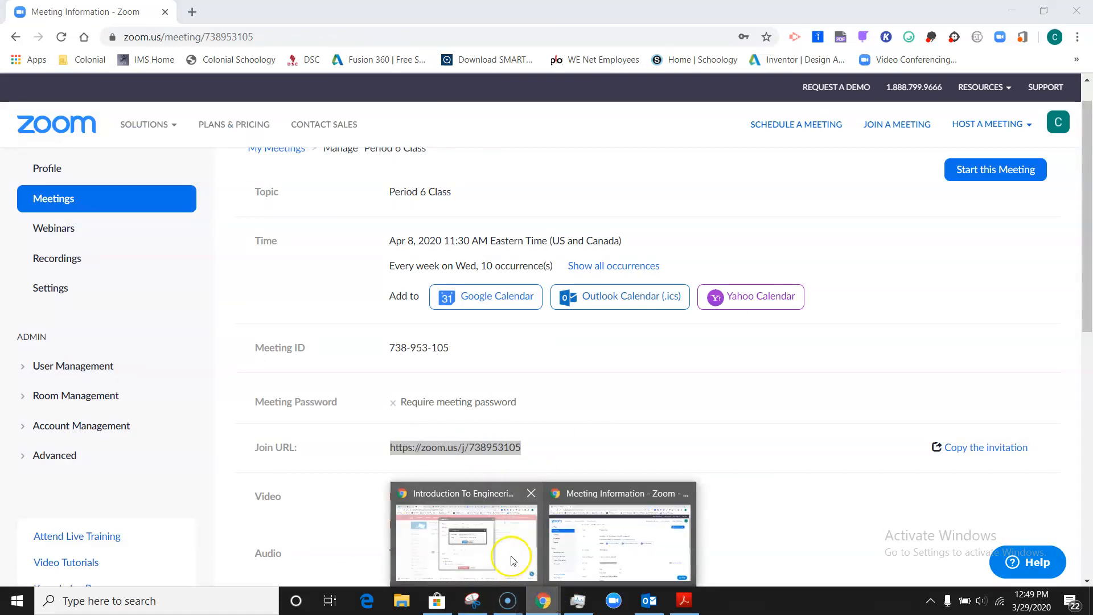
left_click(498, 546)
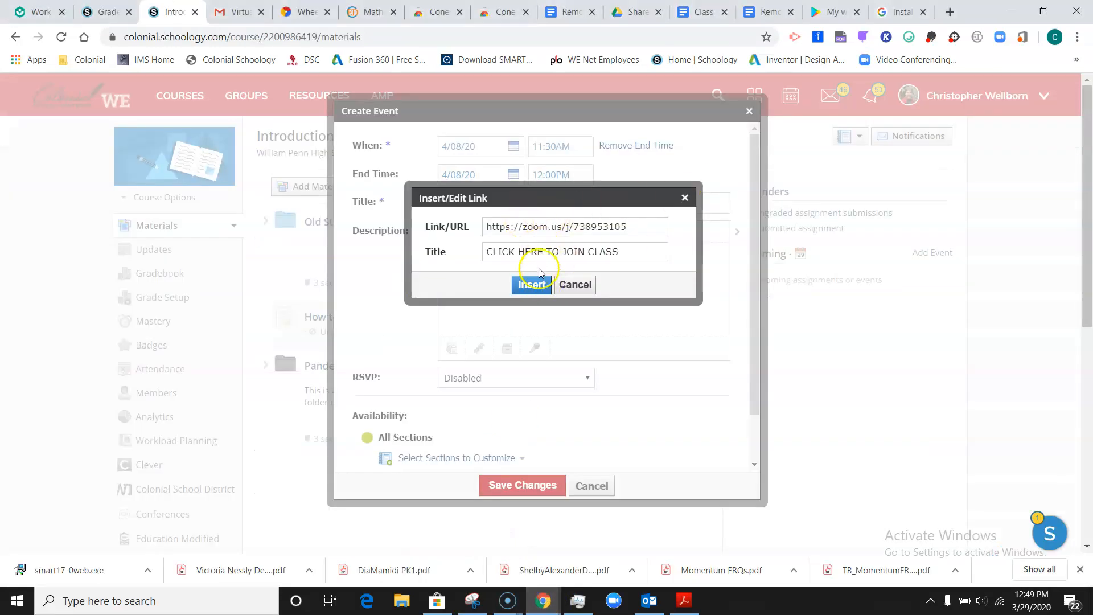
left_click(533, 285)
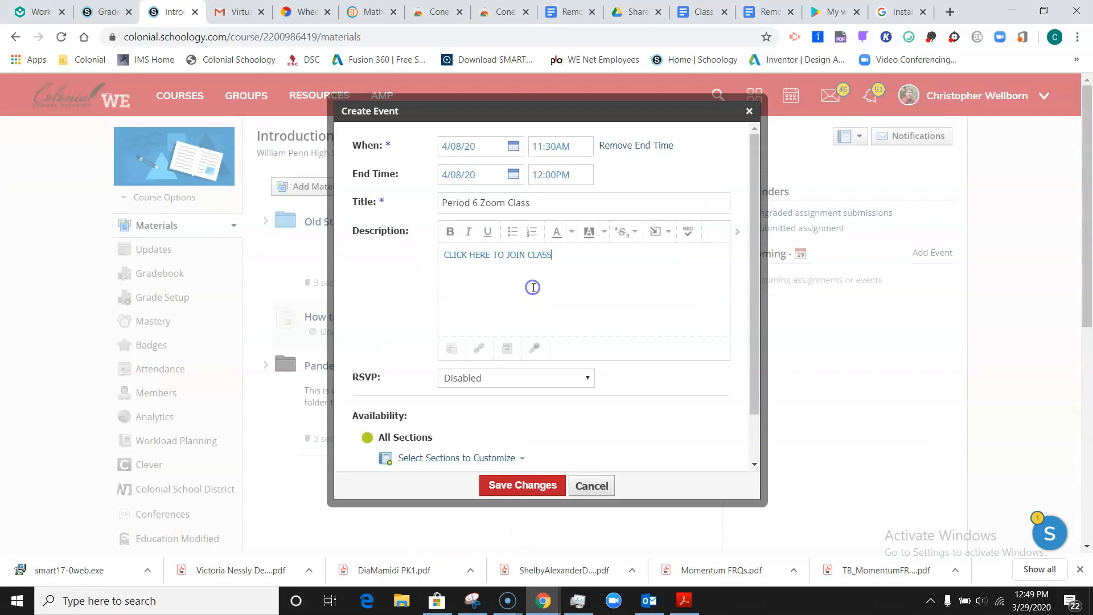
left_click(455, 295)
left_click(455, 296)
left_click(570, 254)
type("https://zoom.us/j/738953105")
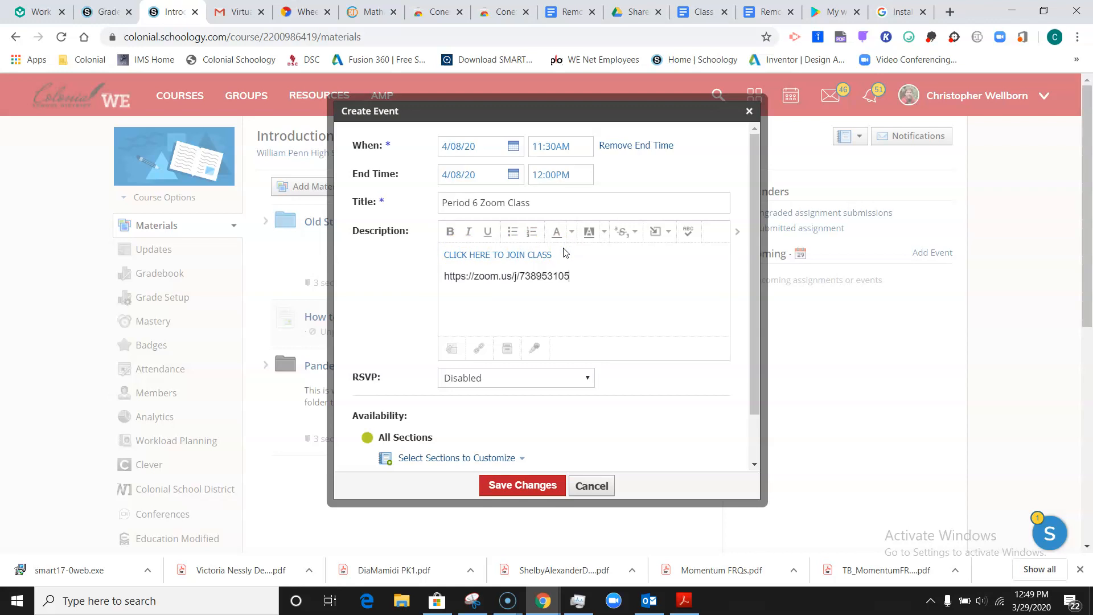
left_click(570, 307)
left_click_drag(572, 276, 440, 300)
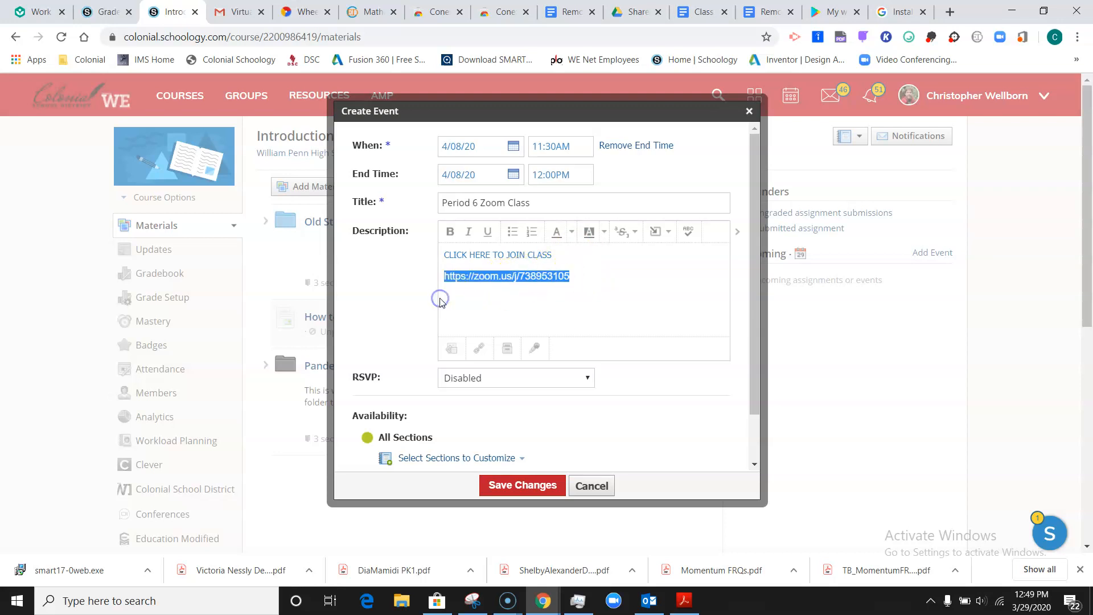
key("ctrl+x")
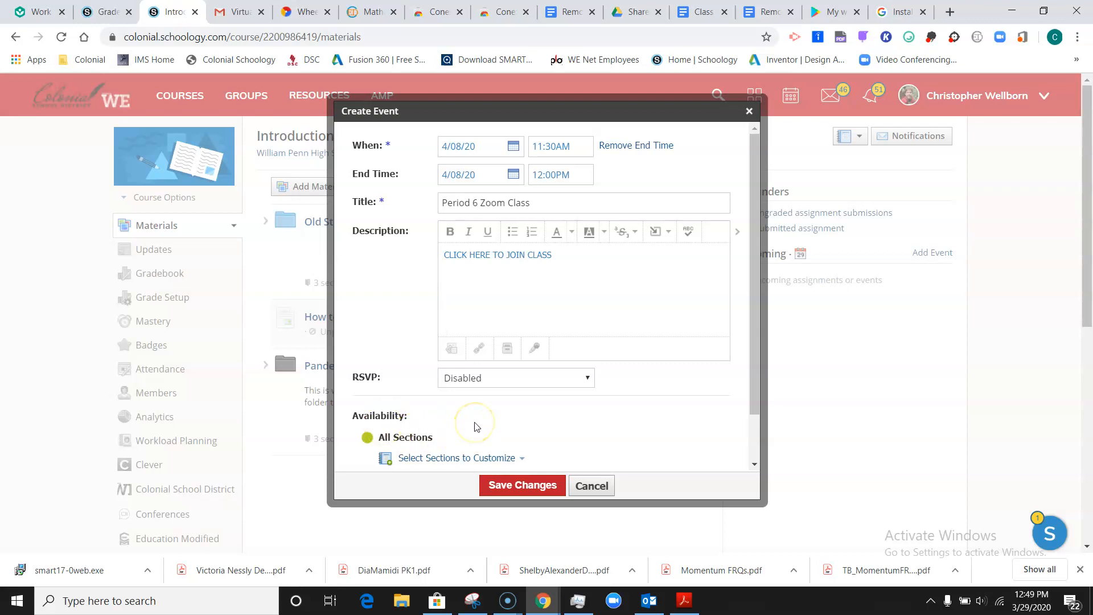
scroll(477, 427, "down", 1)
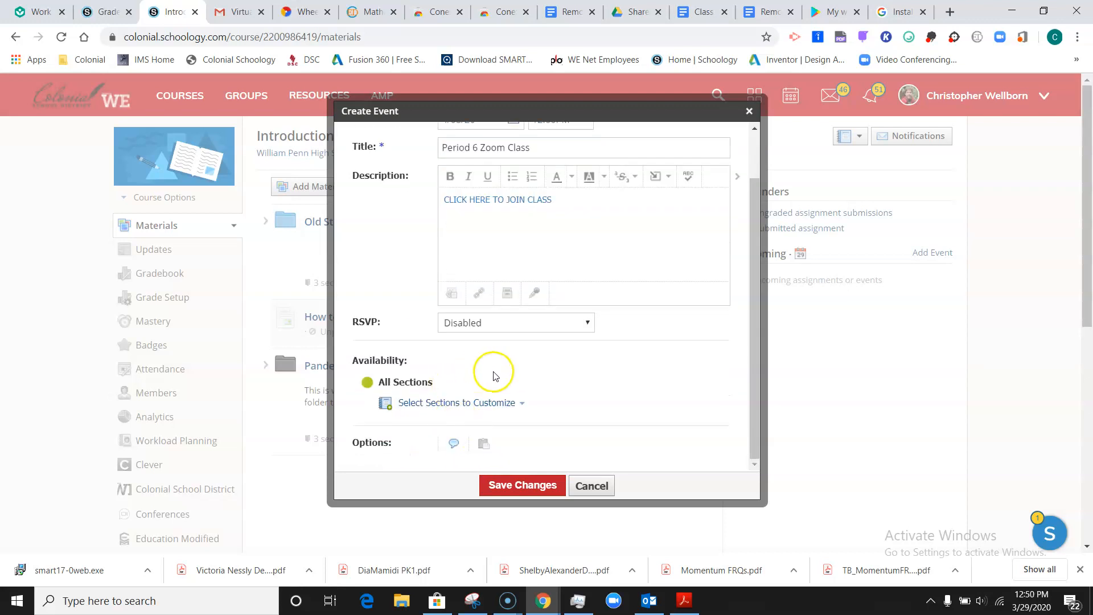
scroll(494, 380, "up", 1)
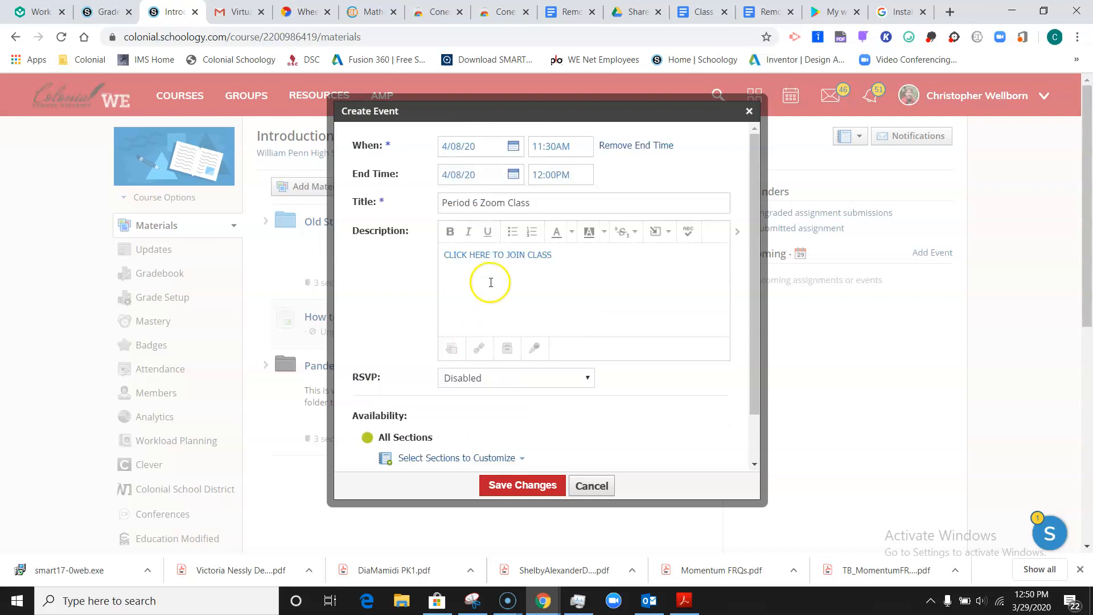
Step: Restrict the event to Section 3-6, turn off Everyone else, and save it
scroll(447, 410, "down", 1)
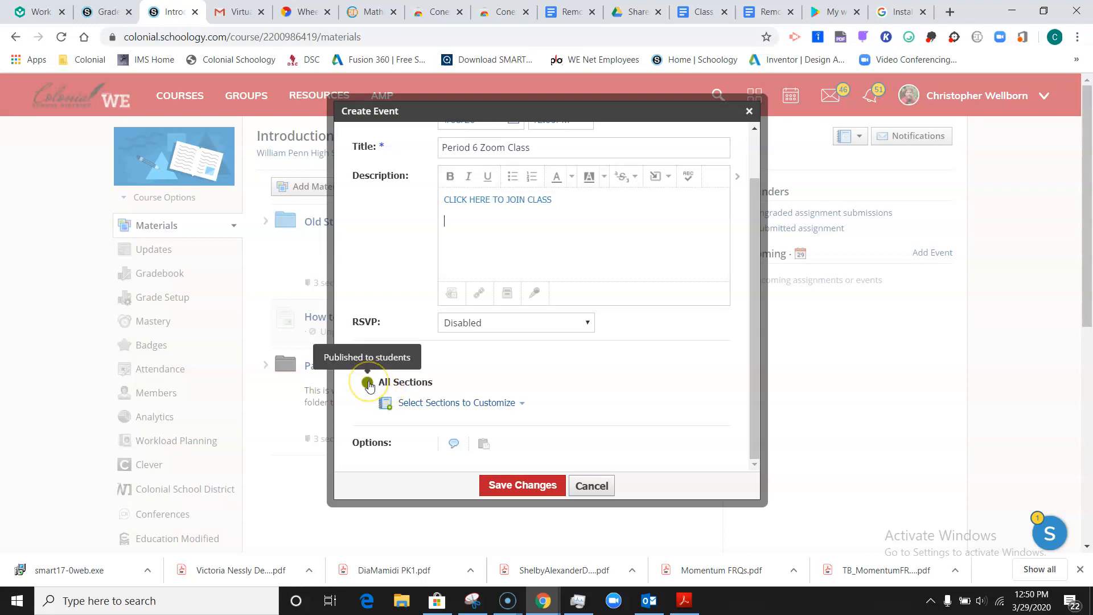
left_click(433, 406)
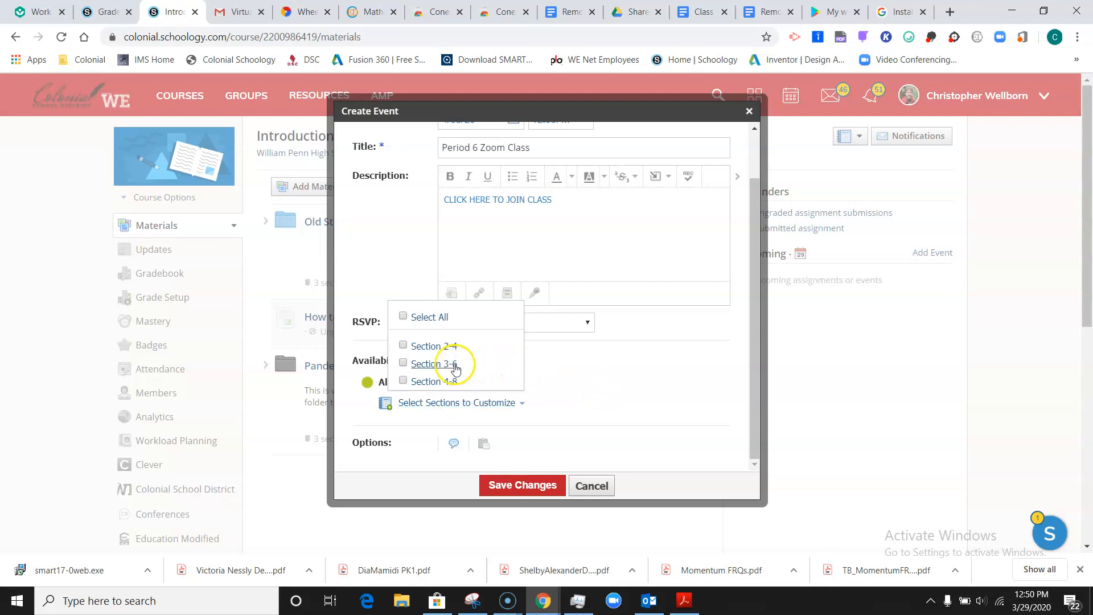
left_click(403, 364)
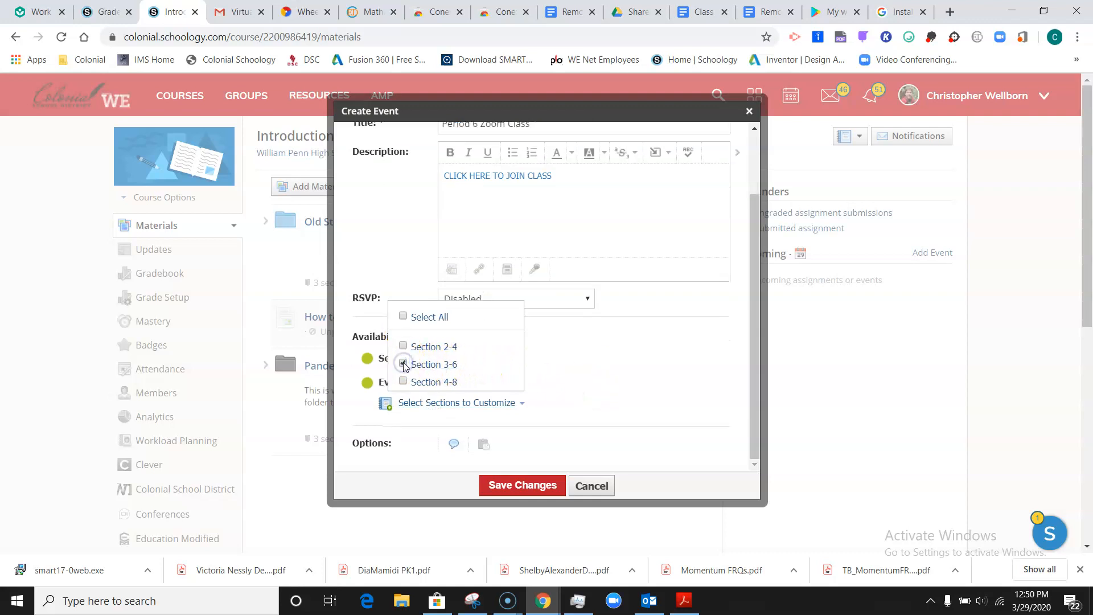
left_click(574, 373)
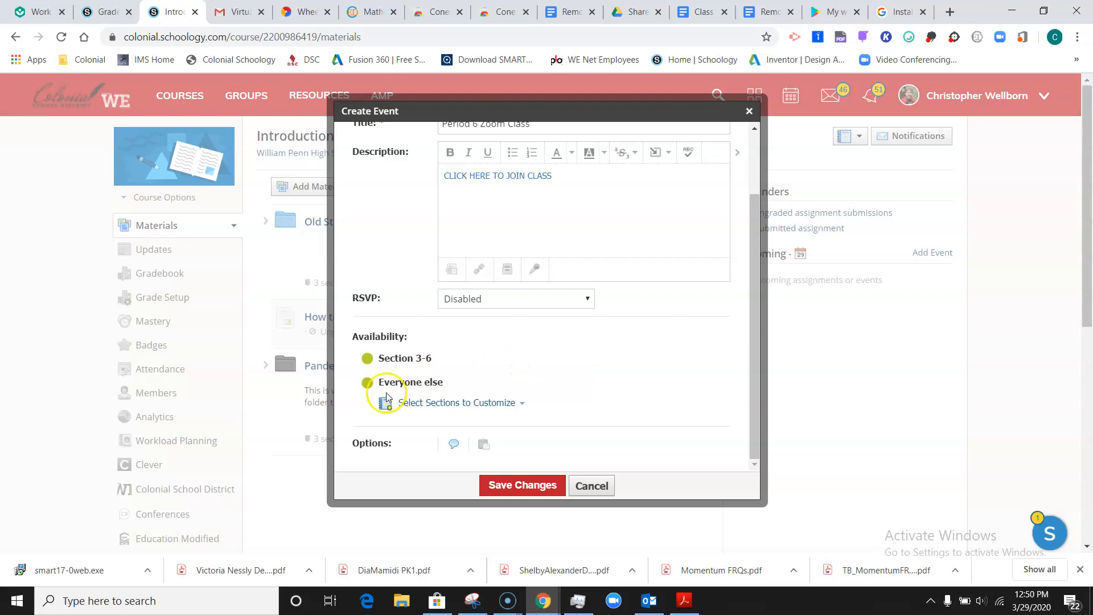
left_click(369, 389)
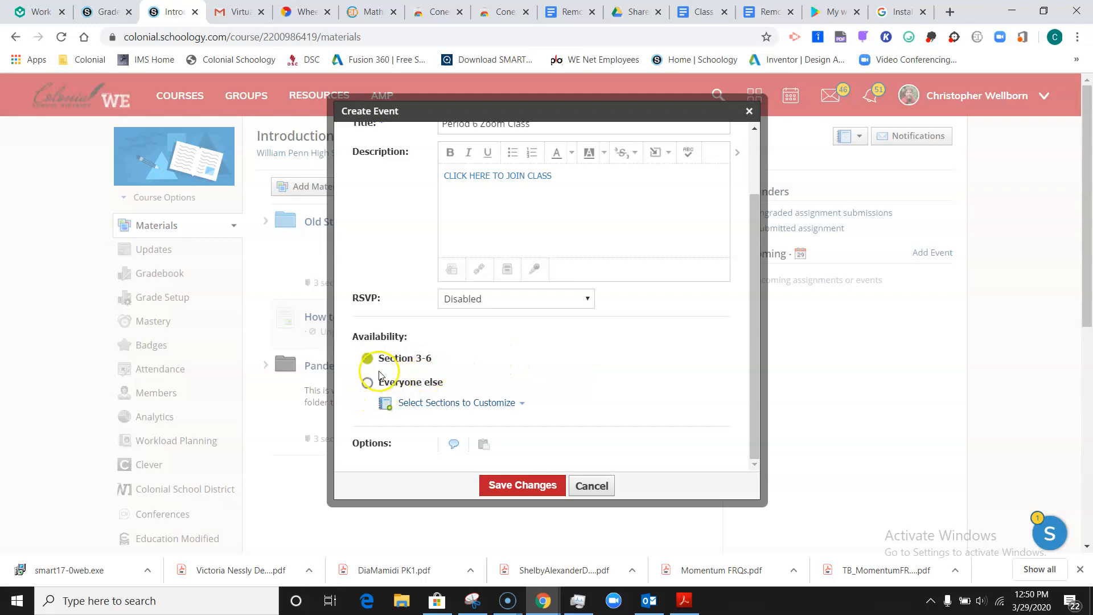
scroll(580, 369, "up", 2)
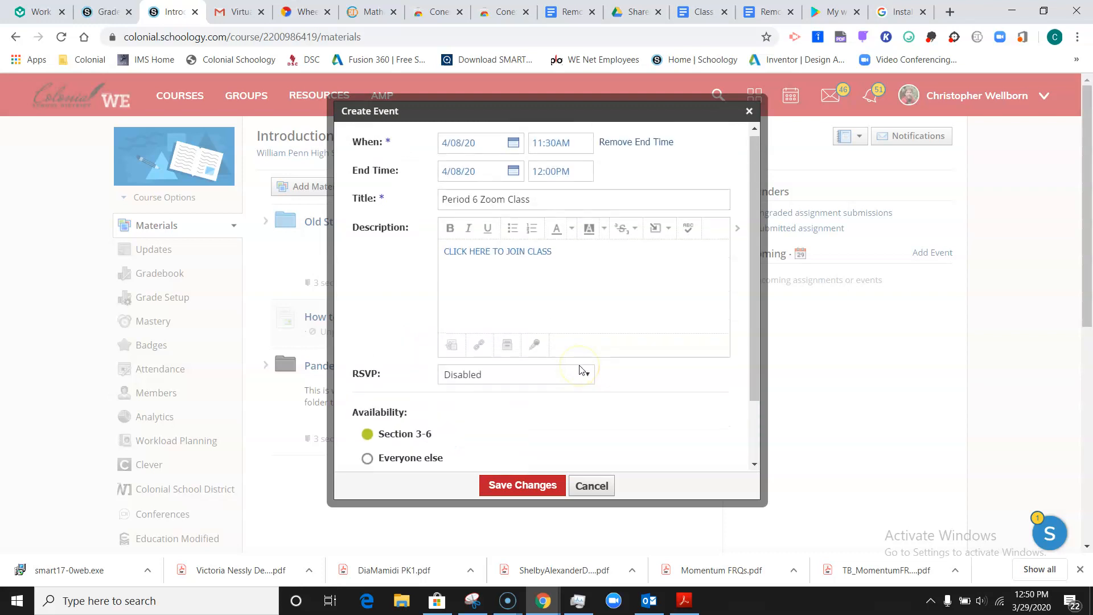
scroll(581, 370, "down", 2)
scroll(579, 369, "down", 1)
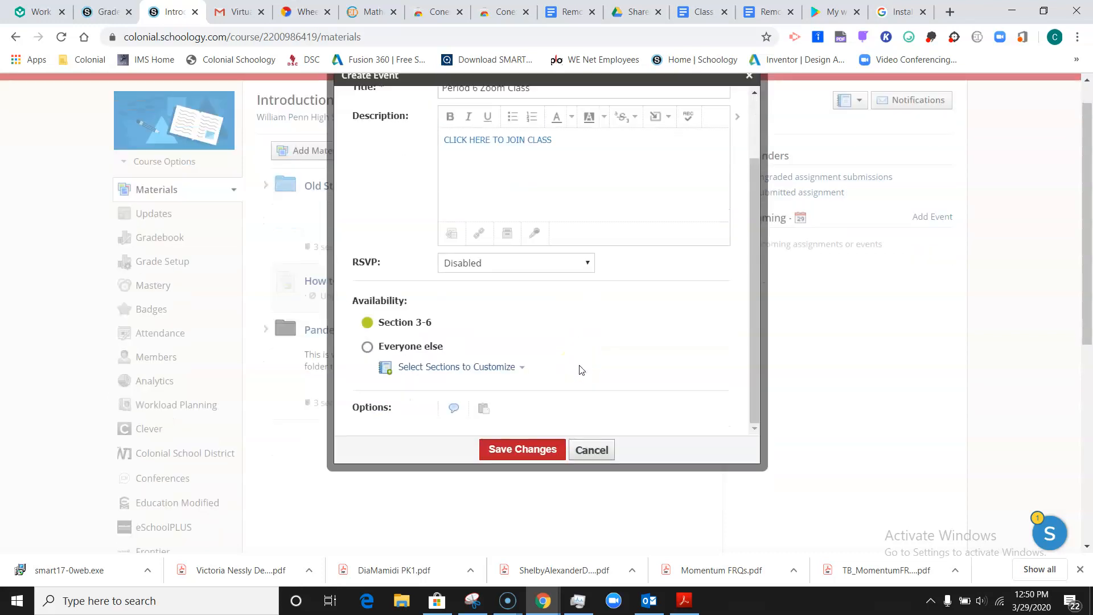
left_click(496, 450)
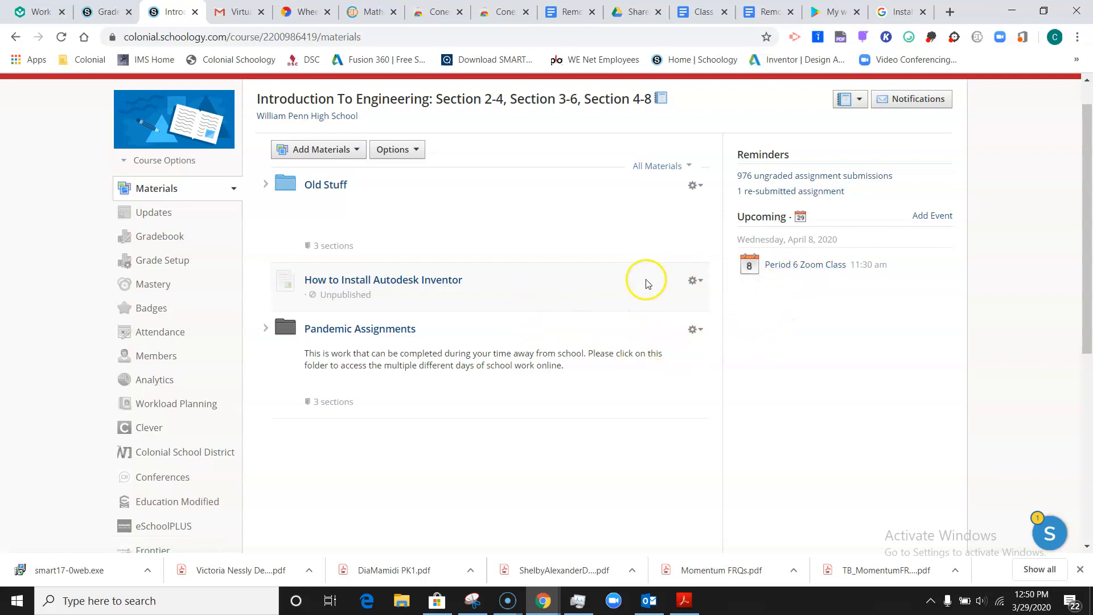
Step: Add a new course page titled 'Link for first class session on 4/8' with body 'Click here to join class'
left_click(346, 153)
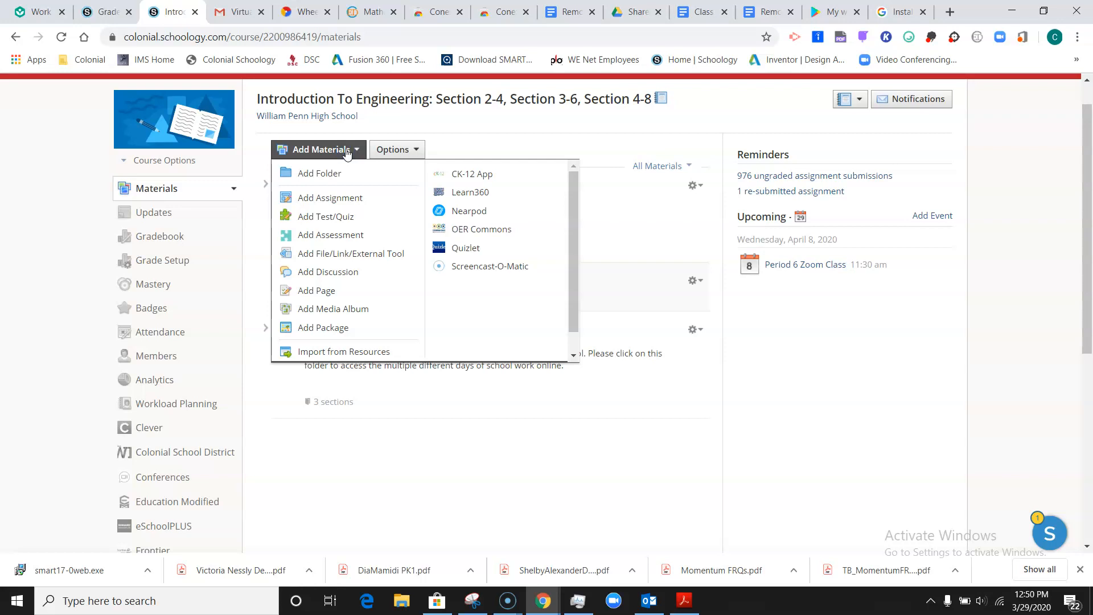
left_click(317, 292)
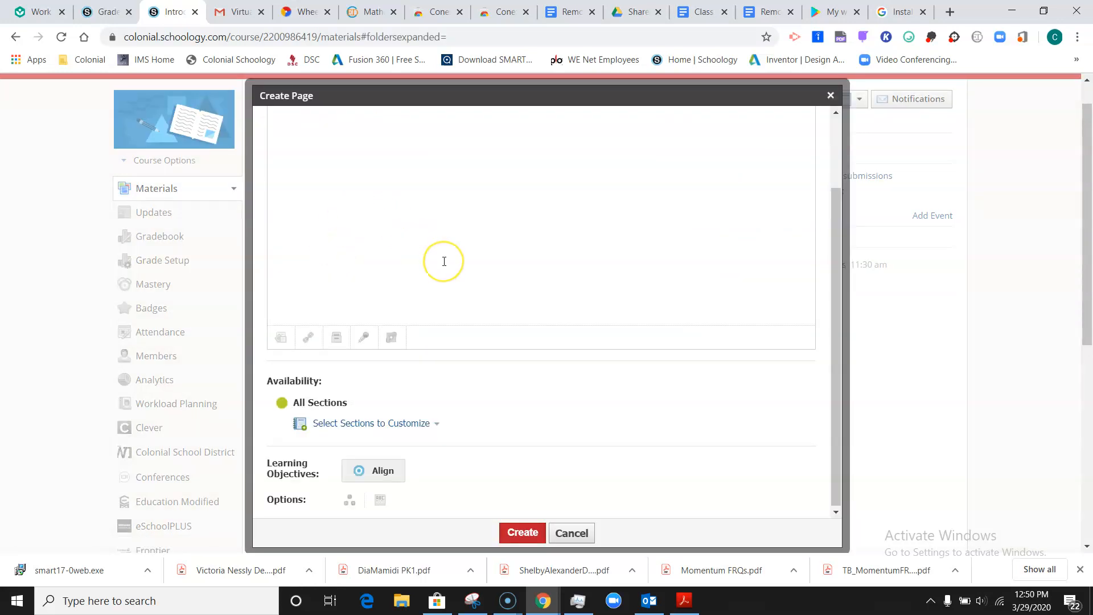
left_click(389, 128)
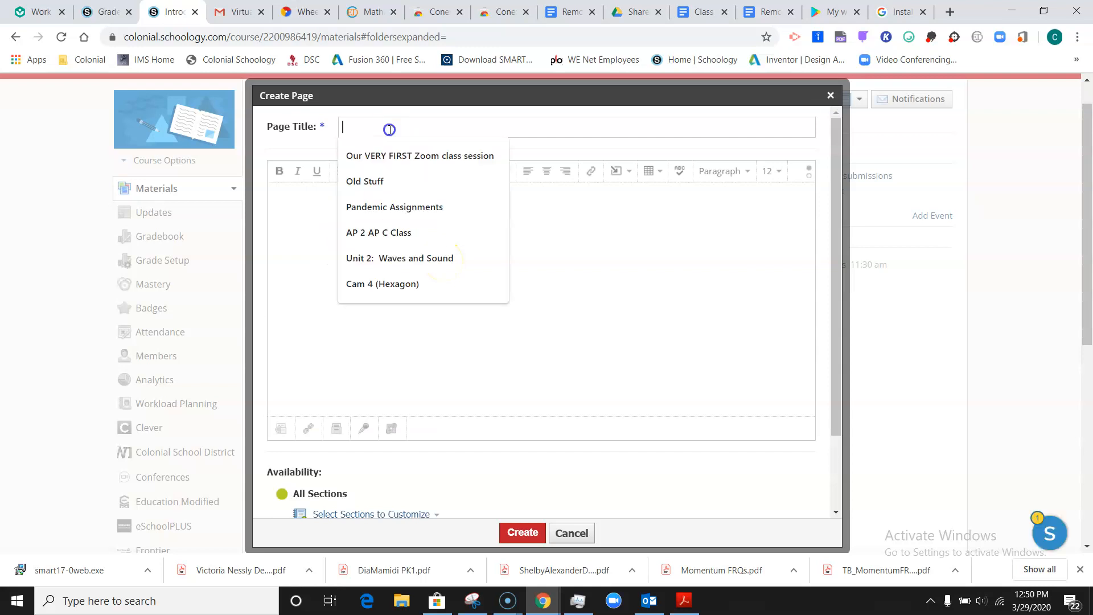
type("link")
key("BackSpace")
key("BackSpace")
key("BackSpace")
type("Link")
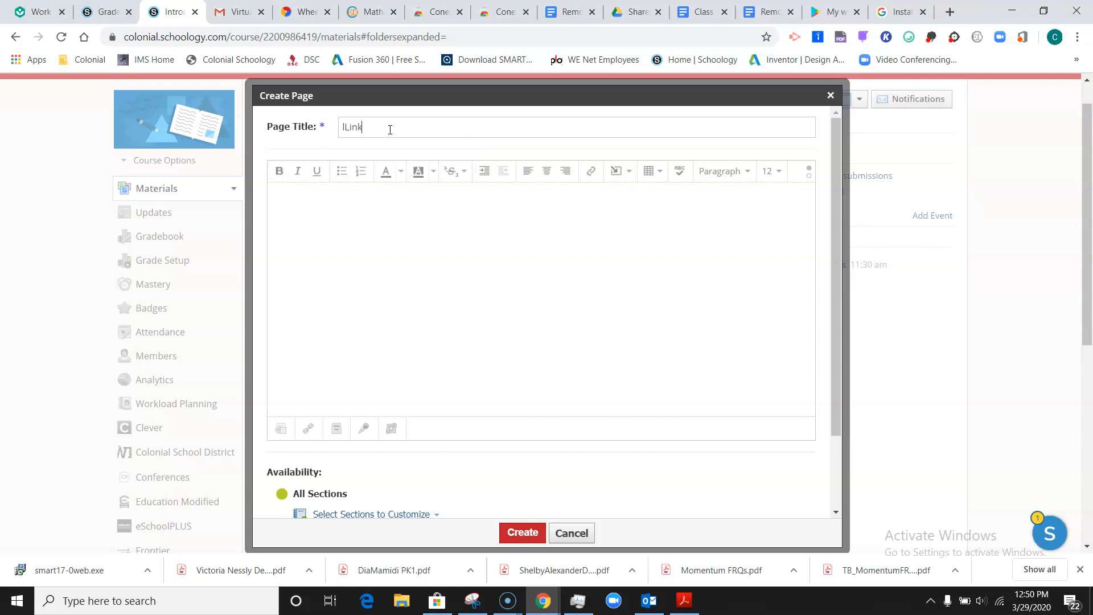
type("Link")
left_click(317, 197)
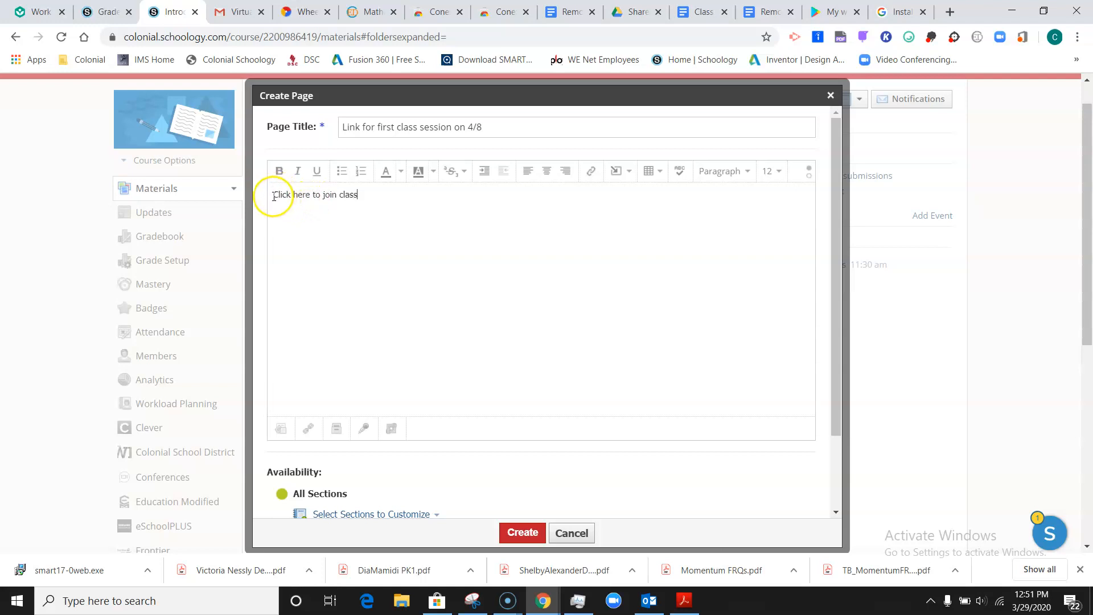
Step: Link the 'Click here to join class' text to the pasted Zoom meeting URL
left_click_drag(274, 195, 366, 195)
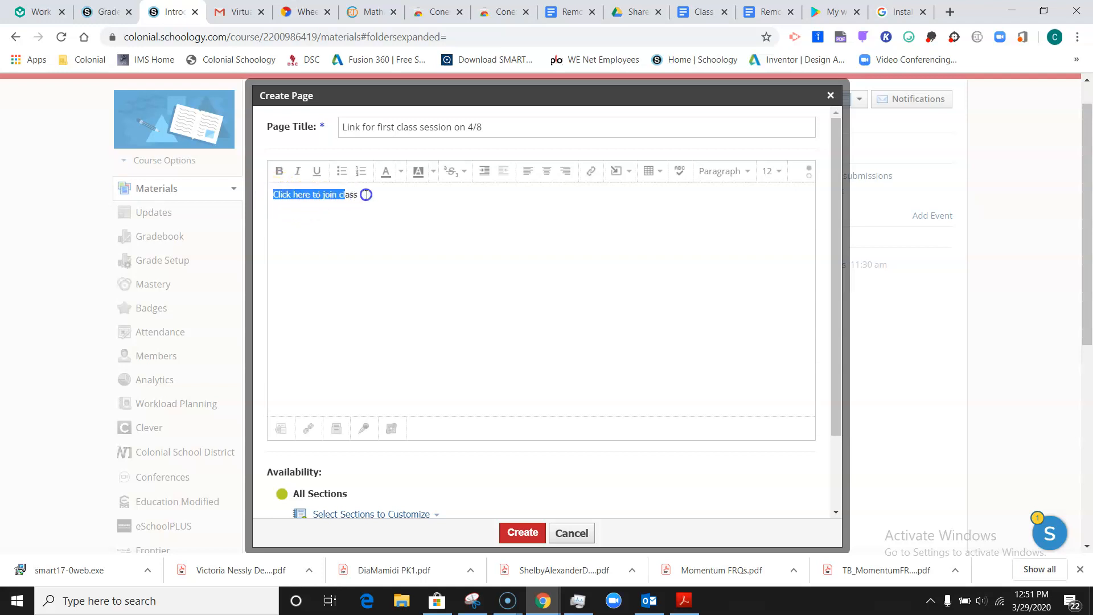
left_click(594, 177)
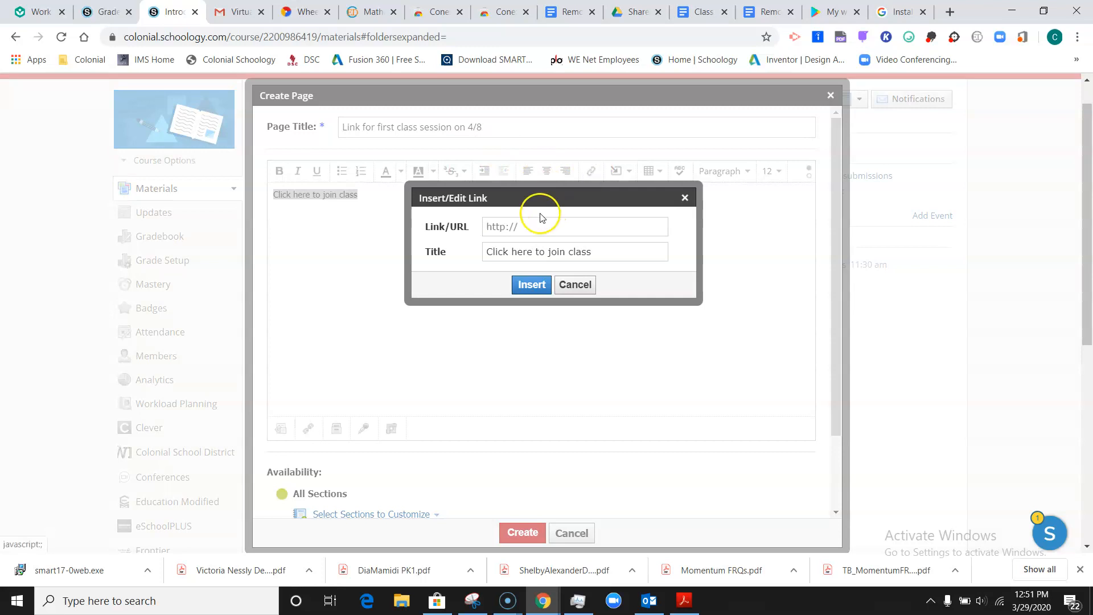
type("https://zoom.us/j/738953105")
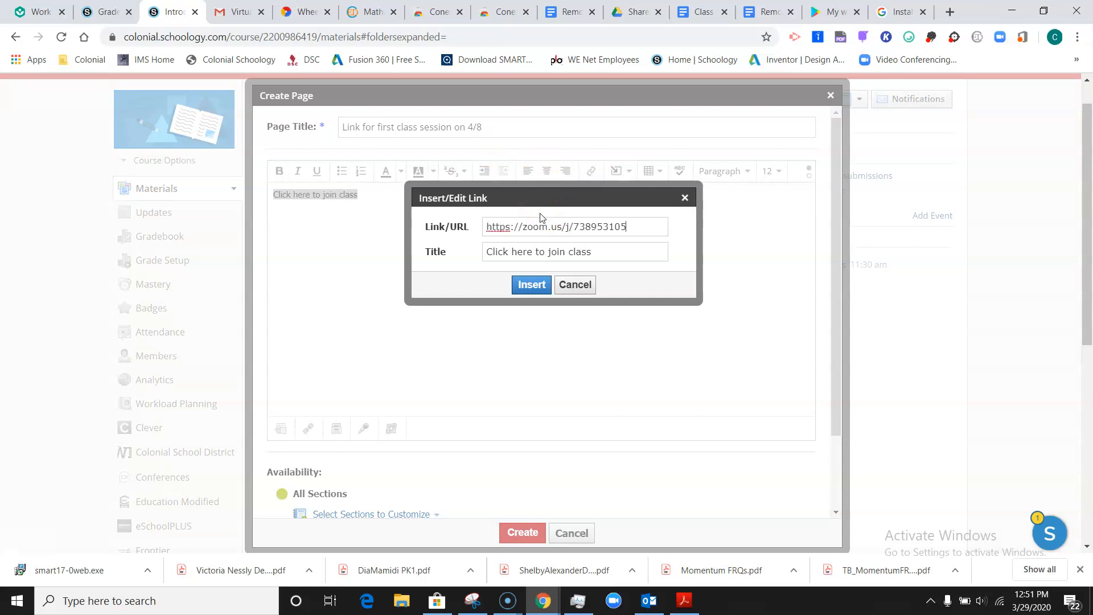
left_click(531, 285)
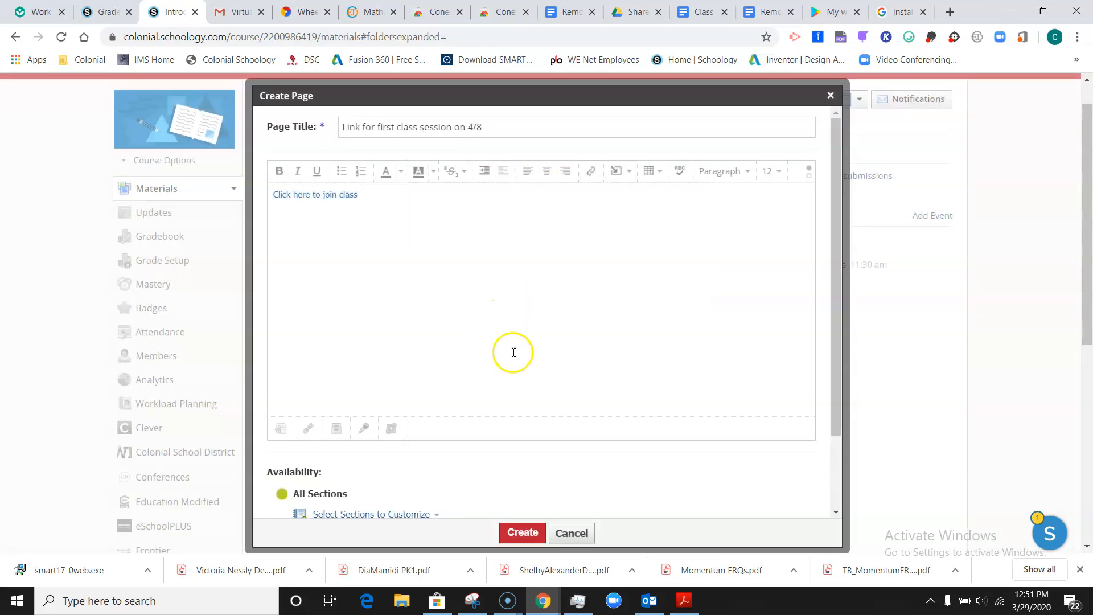
Step: Restrict the page to Section 3-6 and create it
scroll(576, 327, "down", 2)
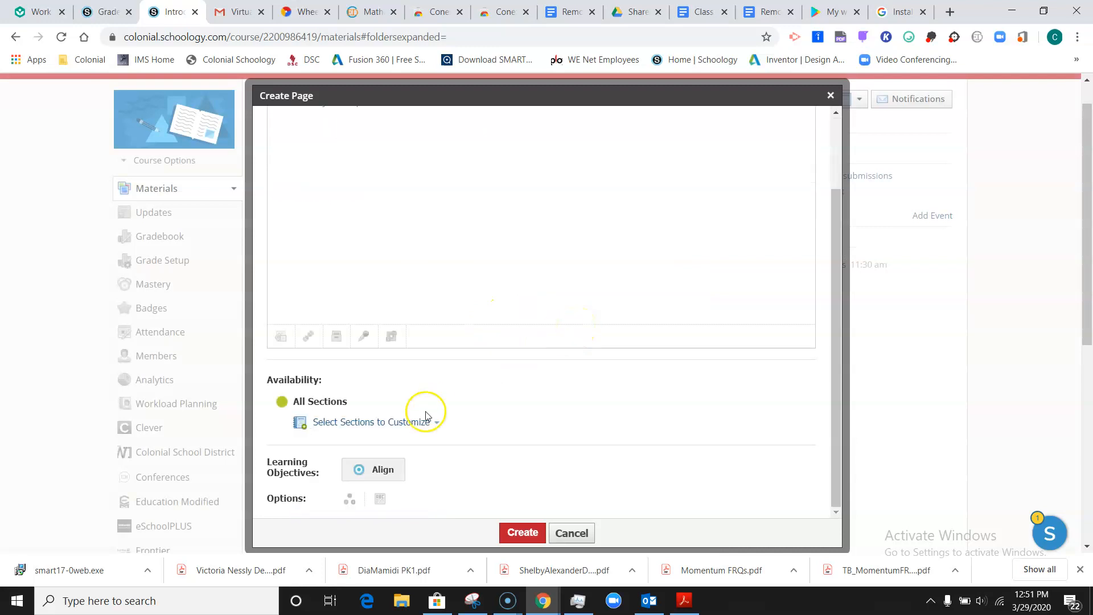
left_click(354, 429)
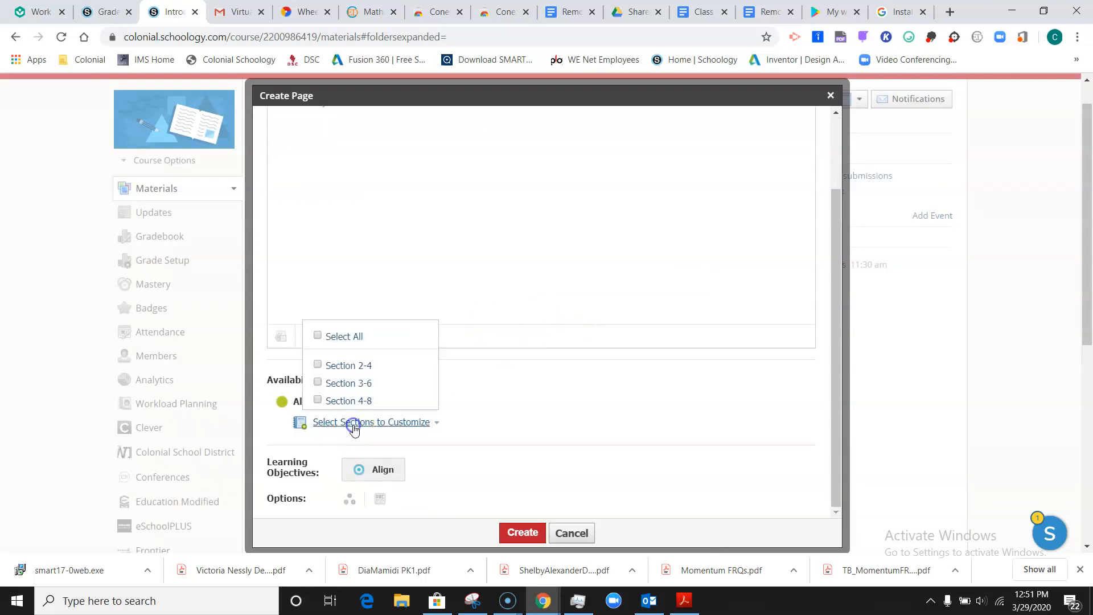
left_click(346, 384)
left_click(515, 373)
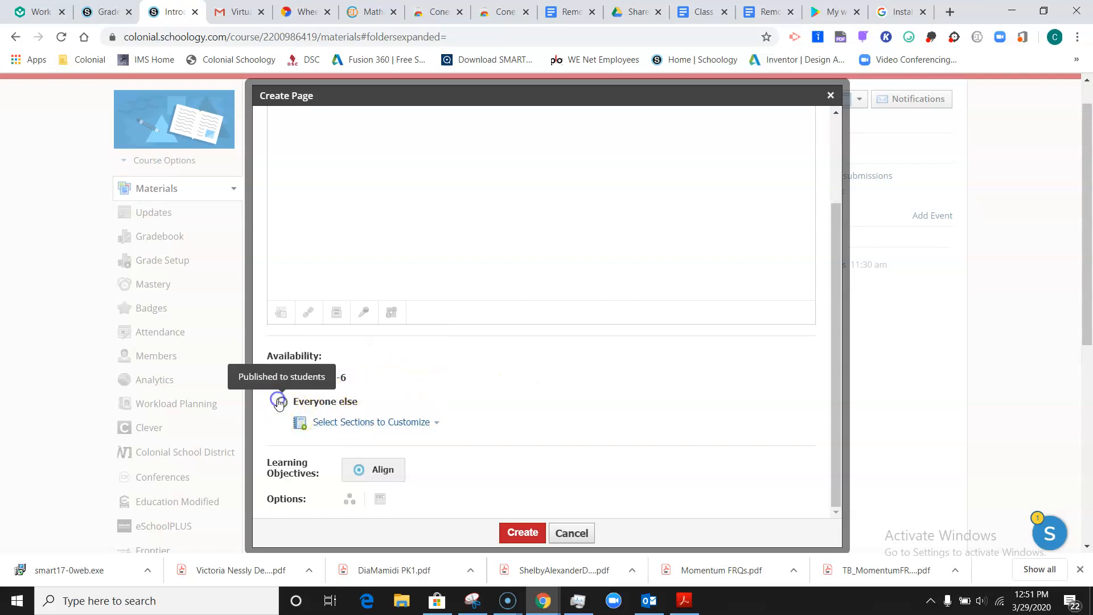
scroll(534, 403, "down", 2)
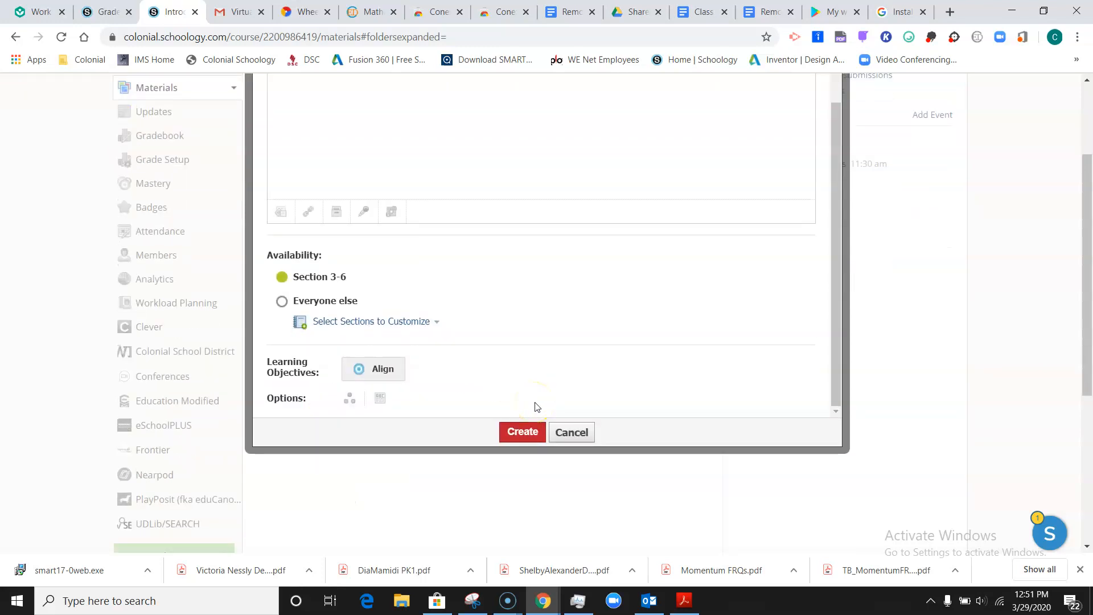
left_click(524, 439)
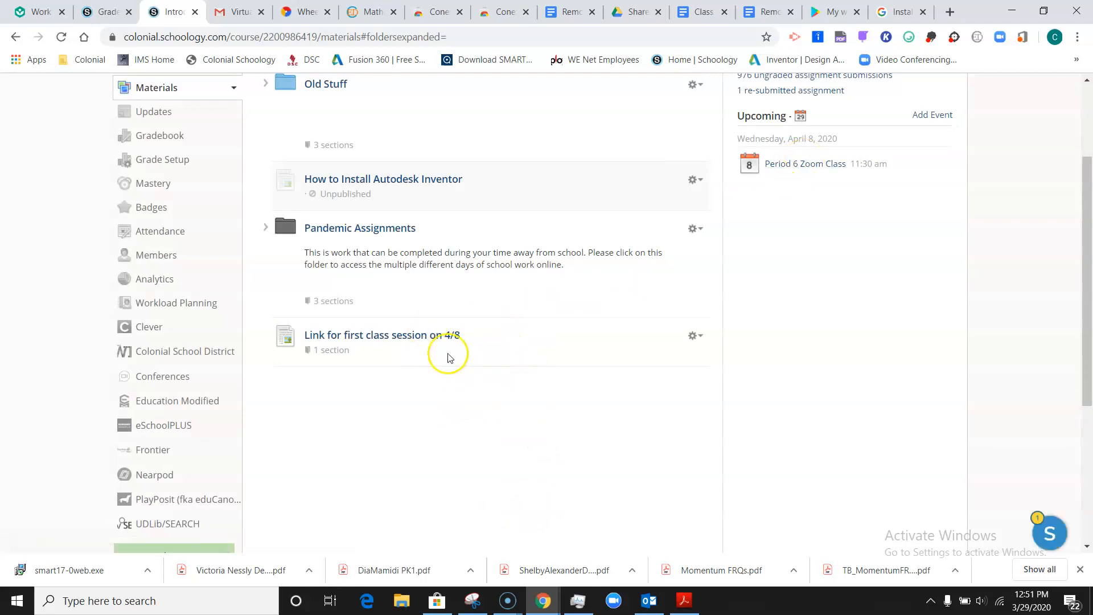
left_click(786, 172)
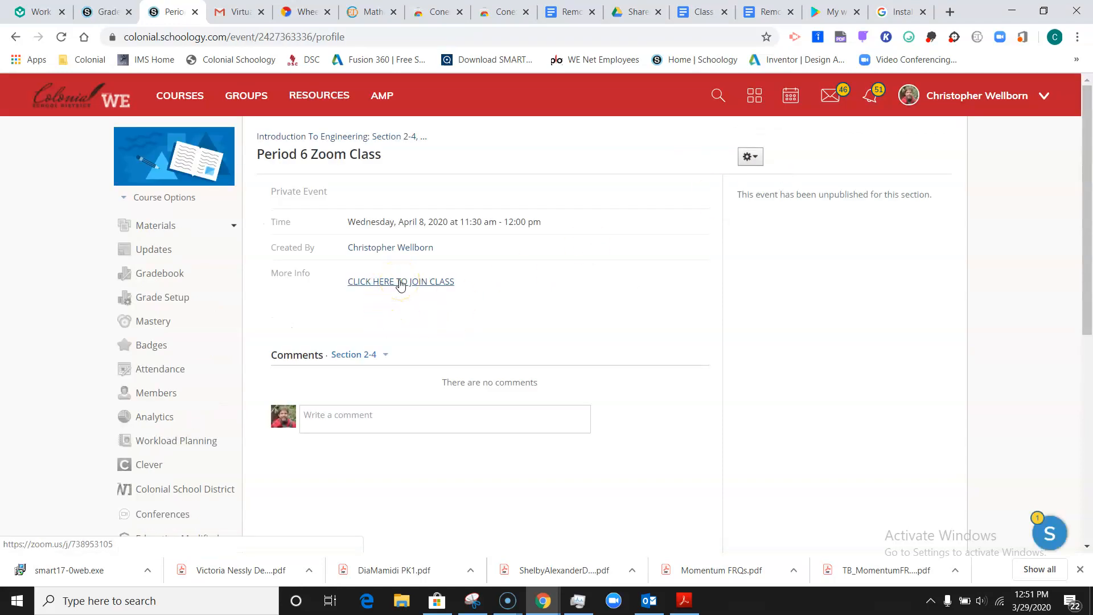
left_click(12, 44)
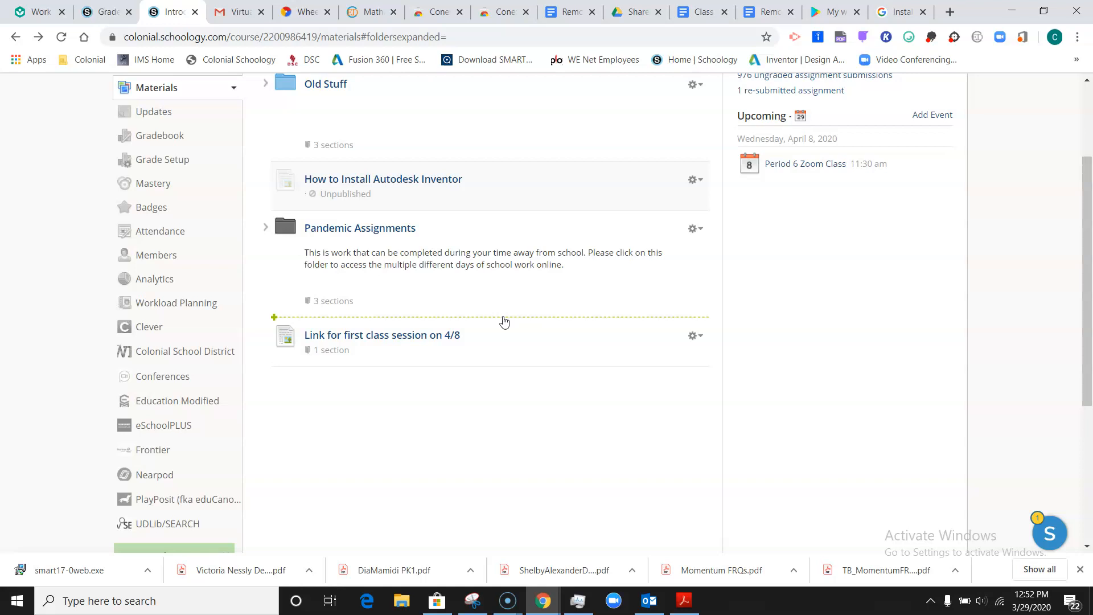
scroll(503, 319, "up", 2)
left_click(482, 373)
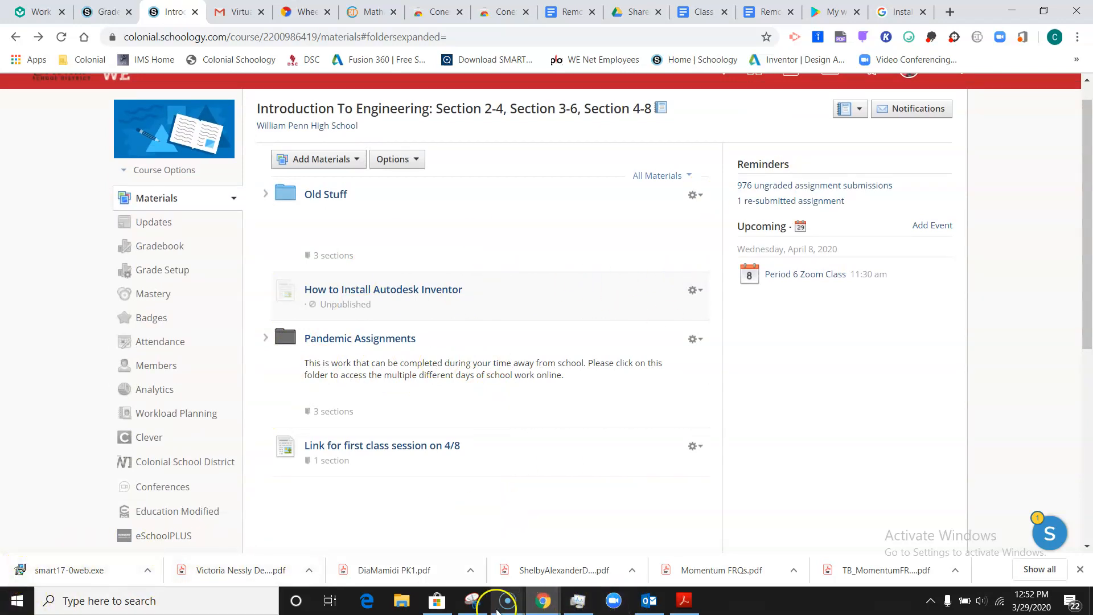
mouse_move(506, 607)
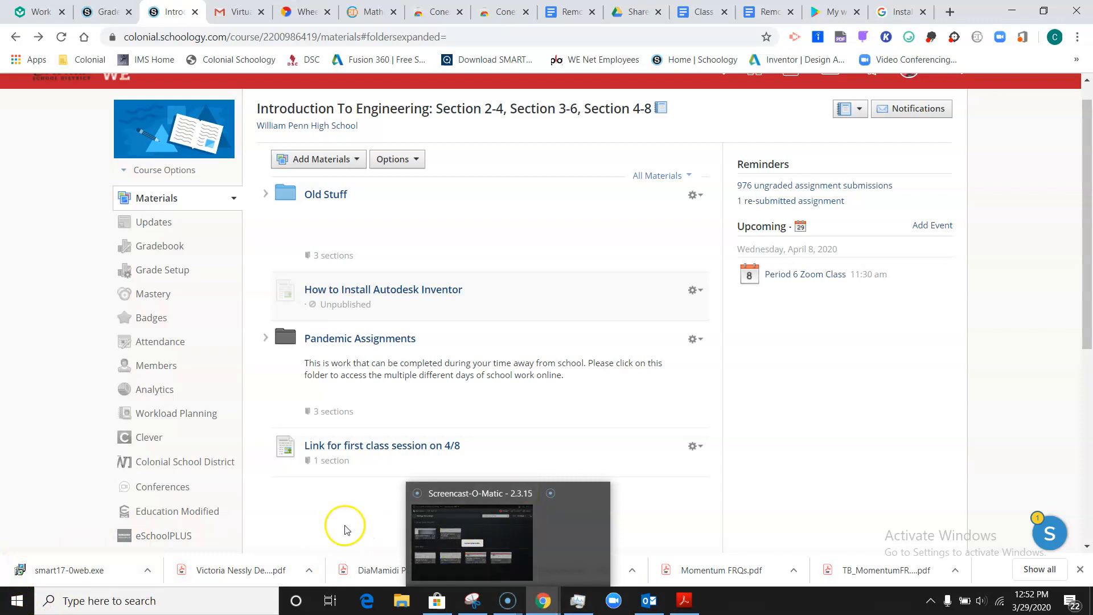
Step: Minimize both Chrome windows, Schoology and the Zoom meeting page
left_click(159, 463)
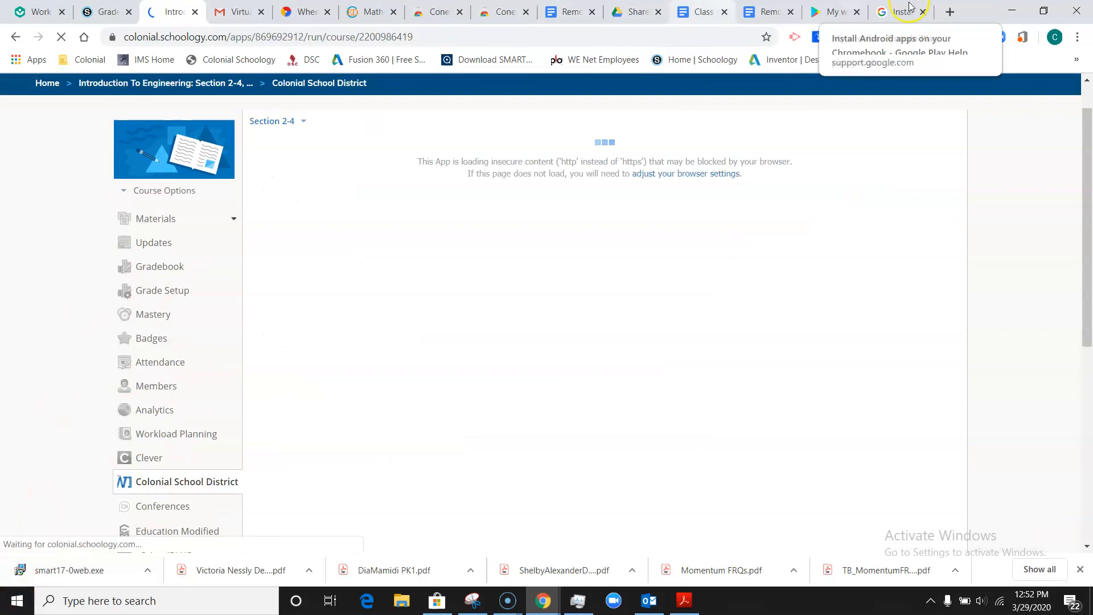
left_click(1012, 10)
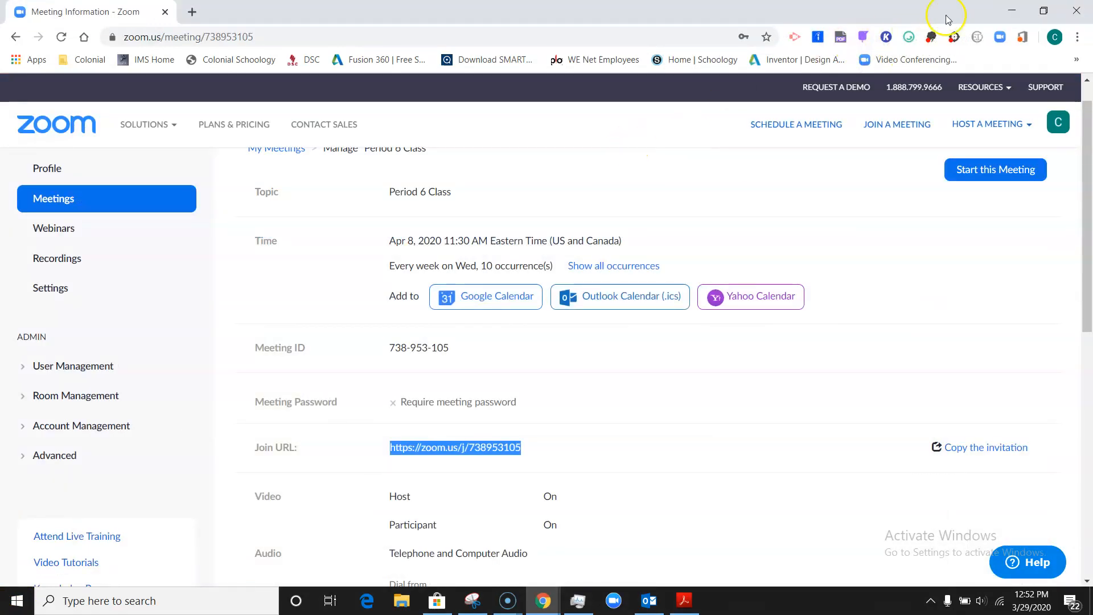
left_click(1010, 12)
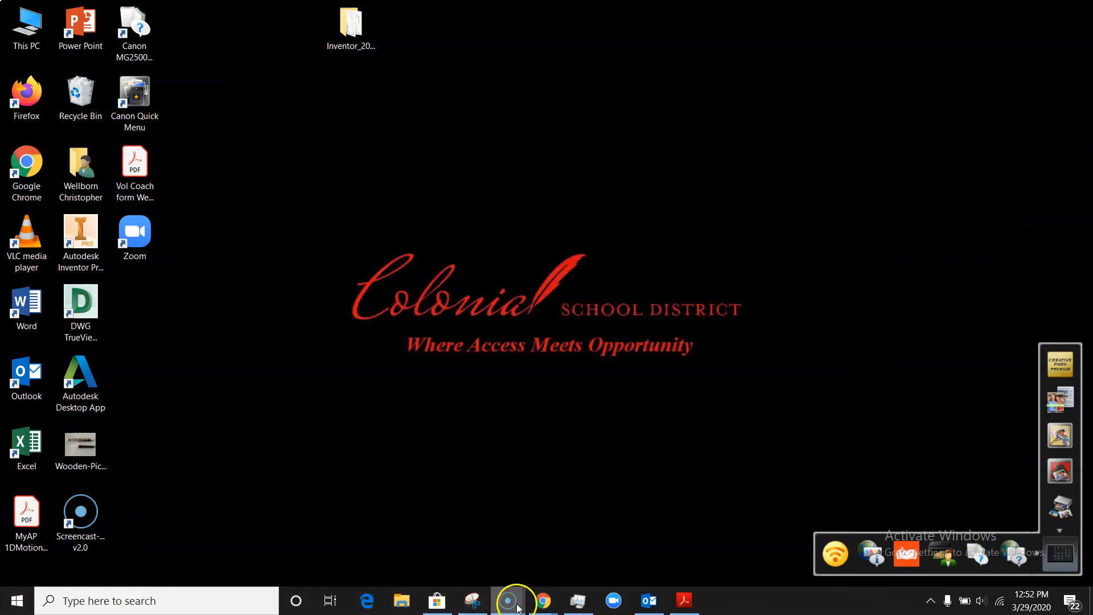
Step: Restore the Screencast-O-Matic window from the taskbar, dismissing the Canon Quick Menu panel
mouse_move(520, 608)
left_click(555, 533)
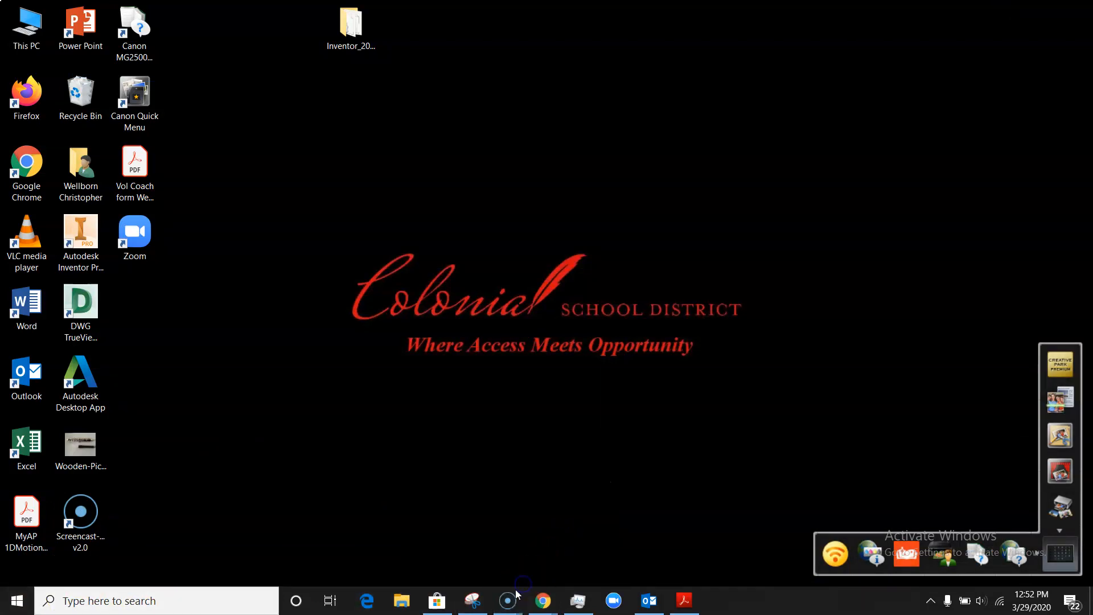
mouse_move(506, 598)
left_click(483, 548)
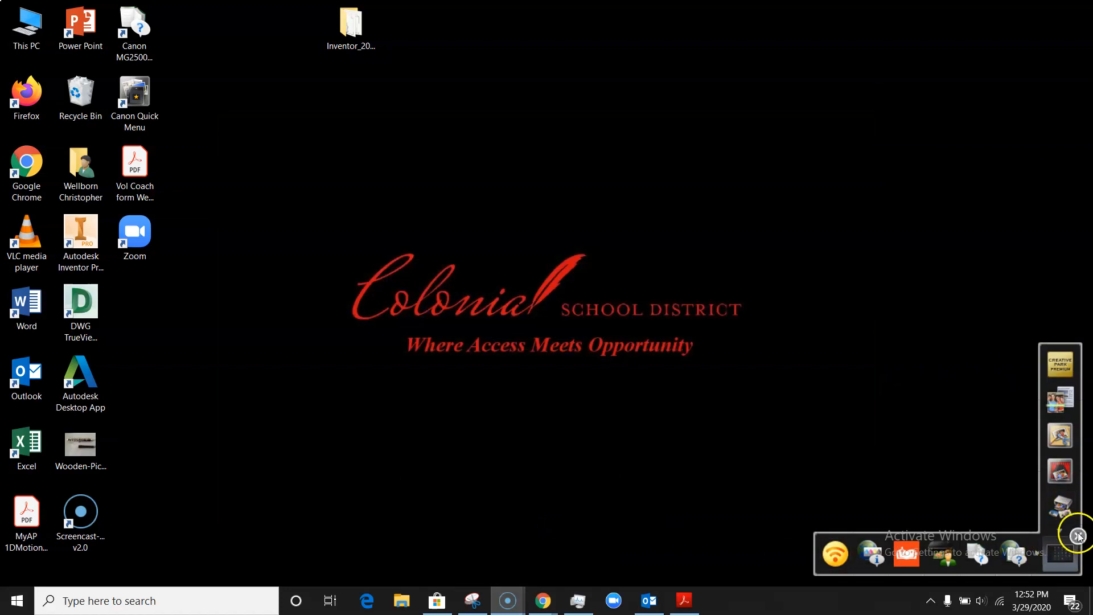
left_click(1074, 534)
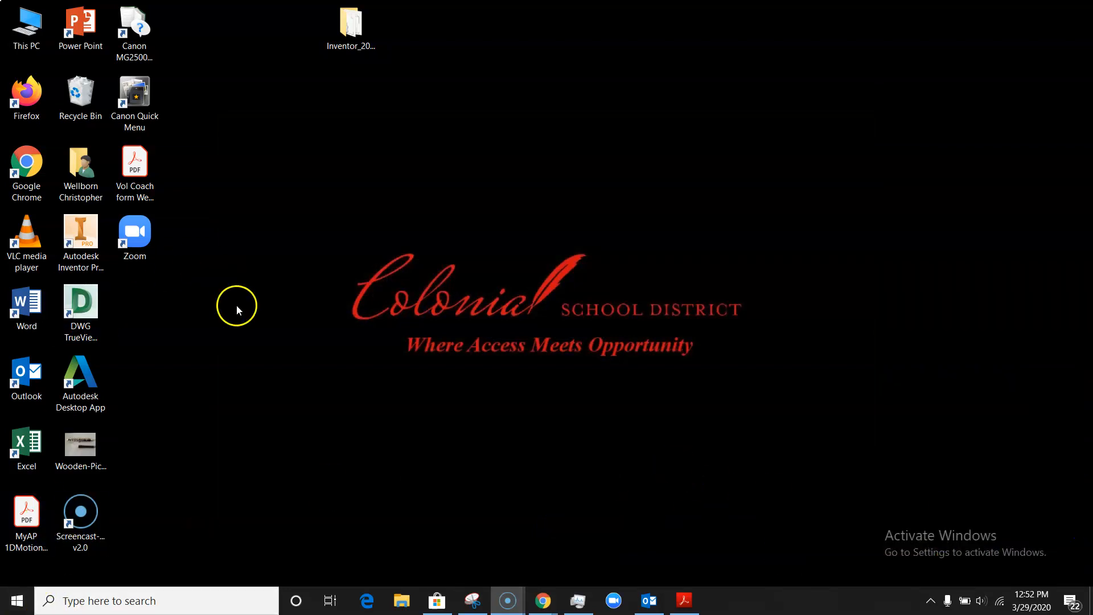
mouse_move(519, 611)
left_click(465, 520)
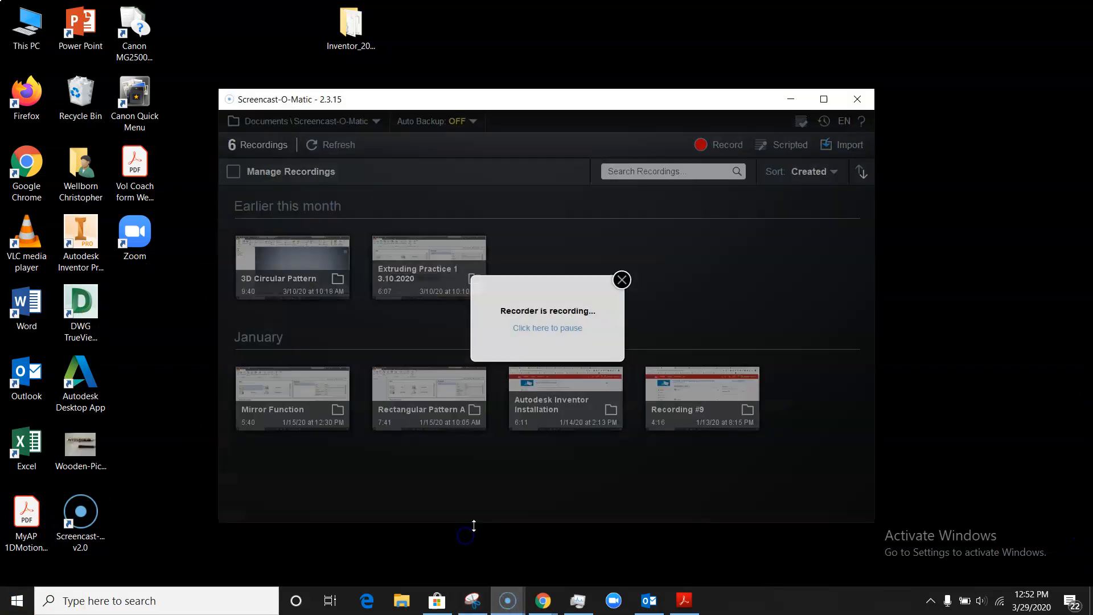